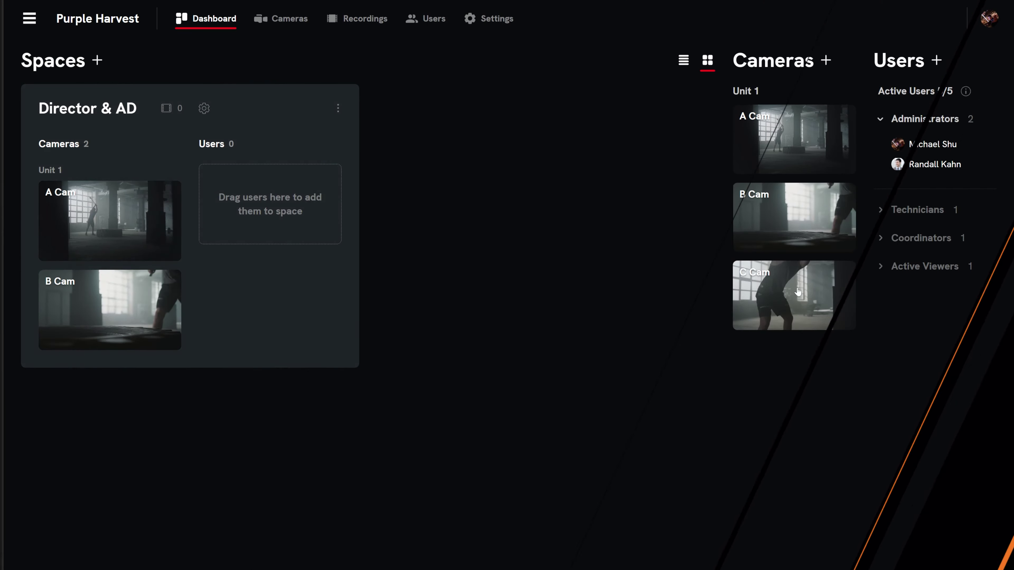
Step: Add the C Cam camera and the first listed administrator to the Director & AD space
left_click_drag(793, 296, 93, 332)
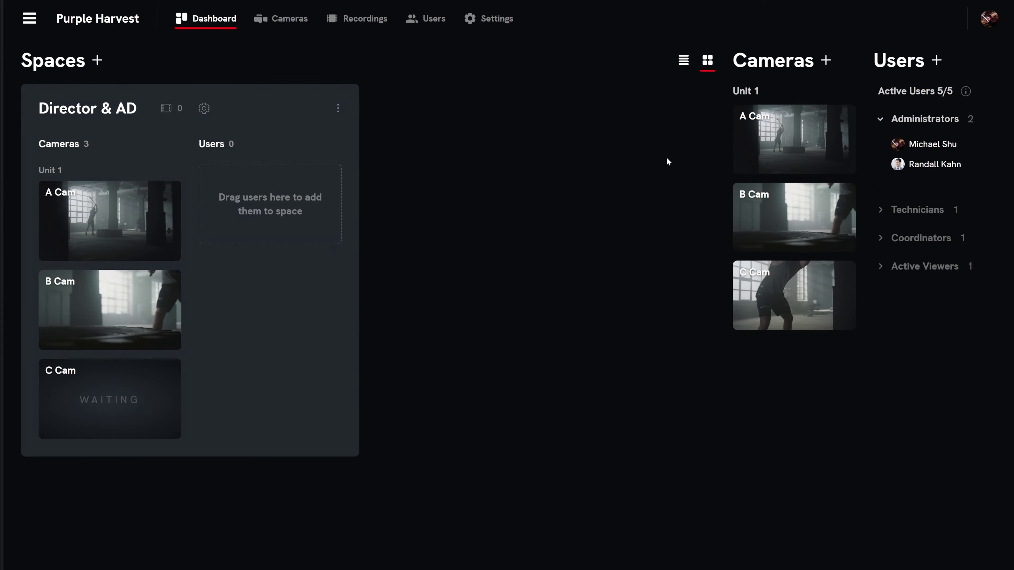
left_click_drag(927, 145, 864, 146)
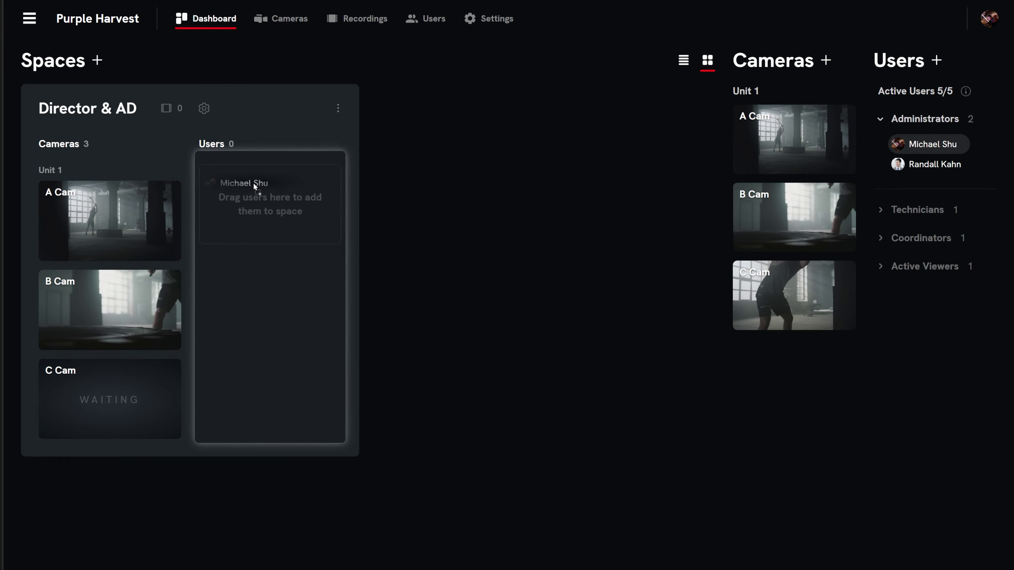
left_click_drag(254, 186, 256, 190)
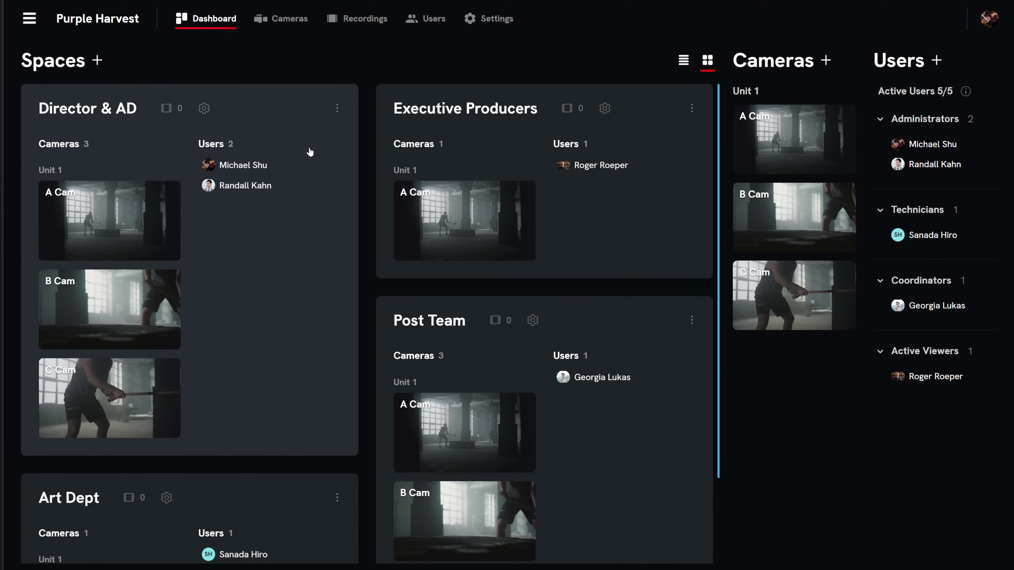
scroll(306, 191, "down", 3)
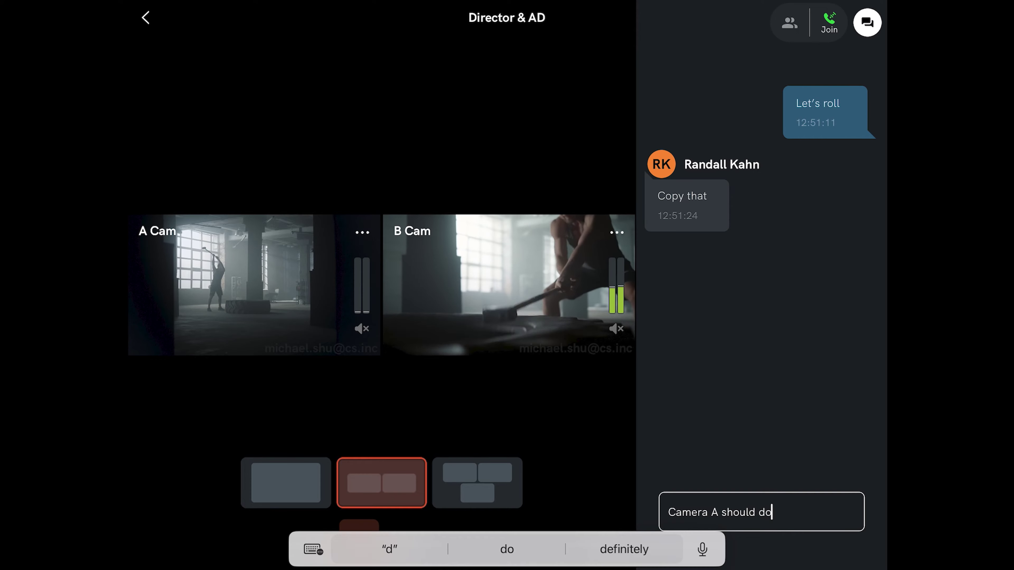
Step: Complete and send the chat message "Camera A should dolly faster" in the Director & AD space
type("lly")
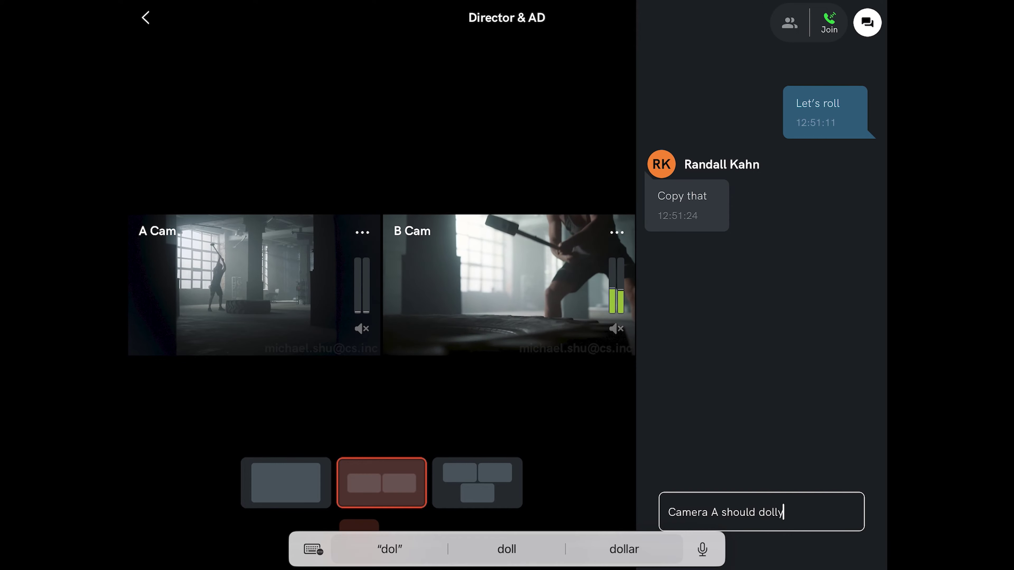
type(" faster")
key("Return")
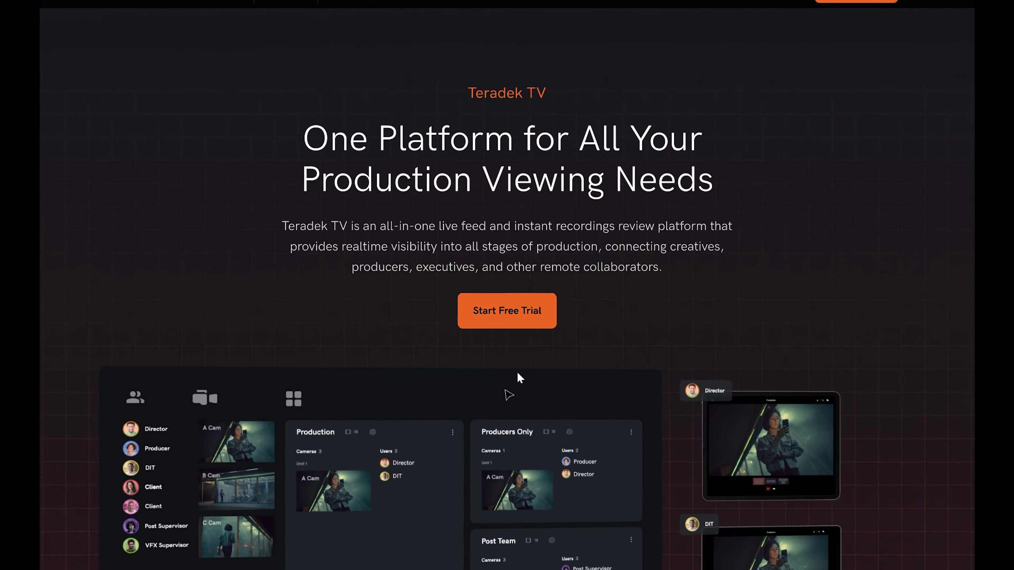
Step: Start the Teradek TV free trial and enter the account password in the account creation form
left_click(507, 315)
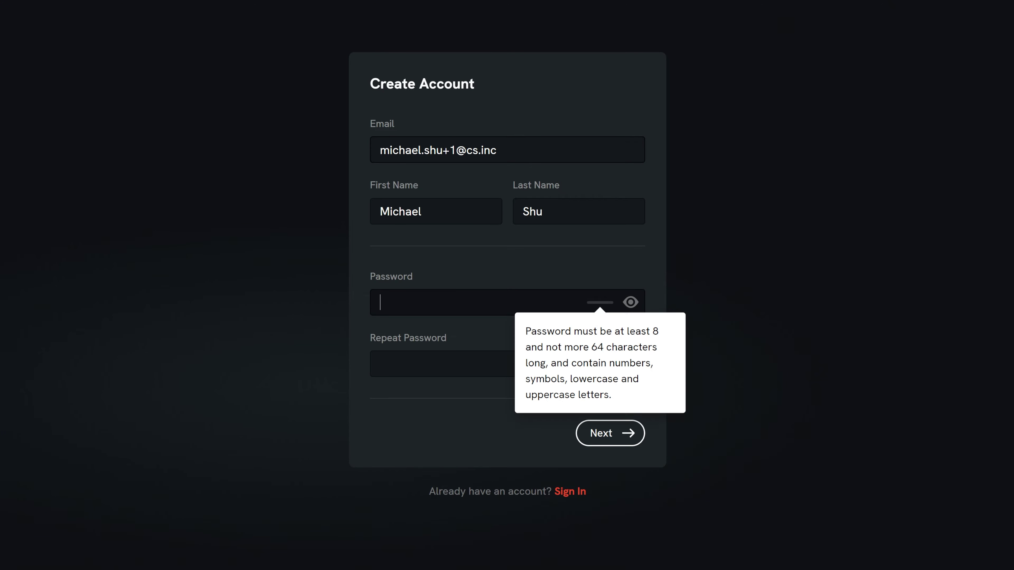
type("•••••••••")
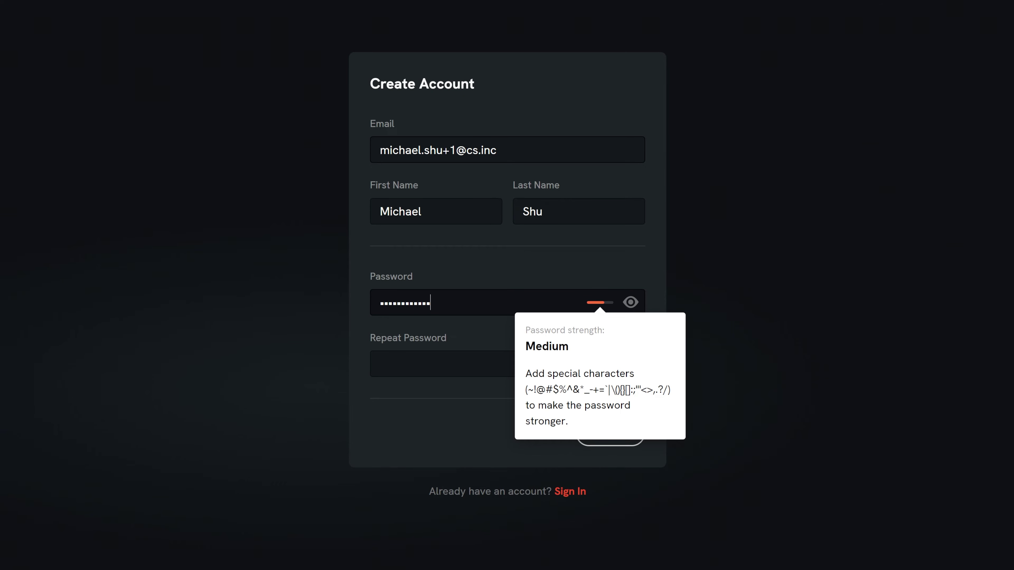
type("•")
key("Tab")
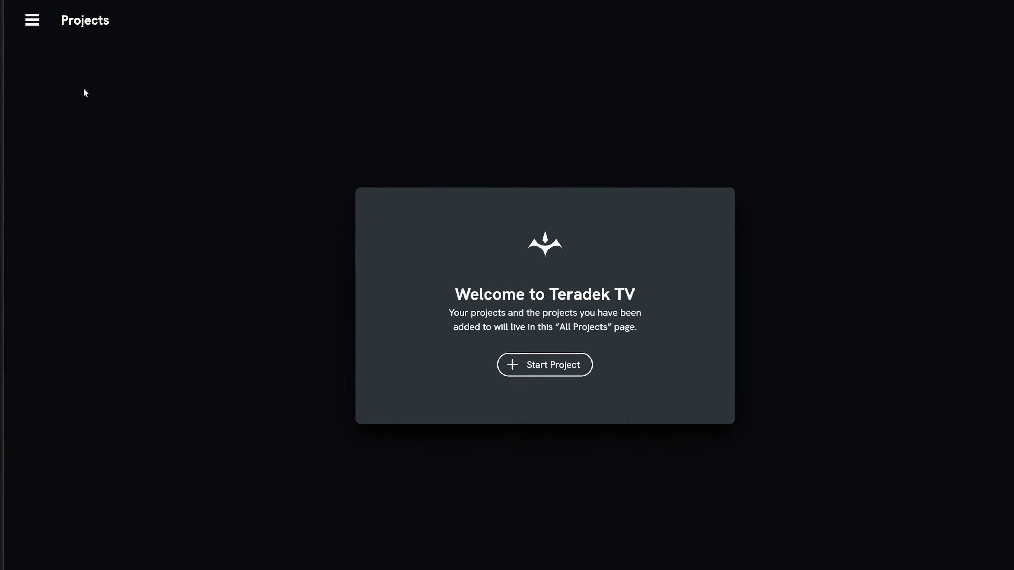
Step: Start a new project named "Purple Harvest" with the region North/South America (US West, Mexico)
left_click(32, 19)
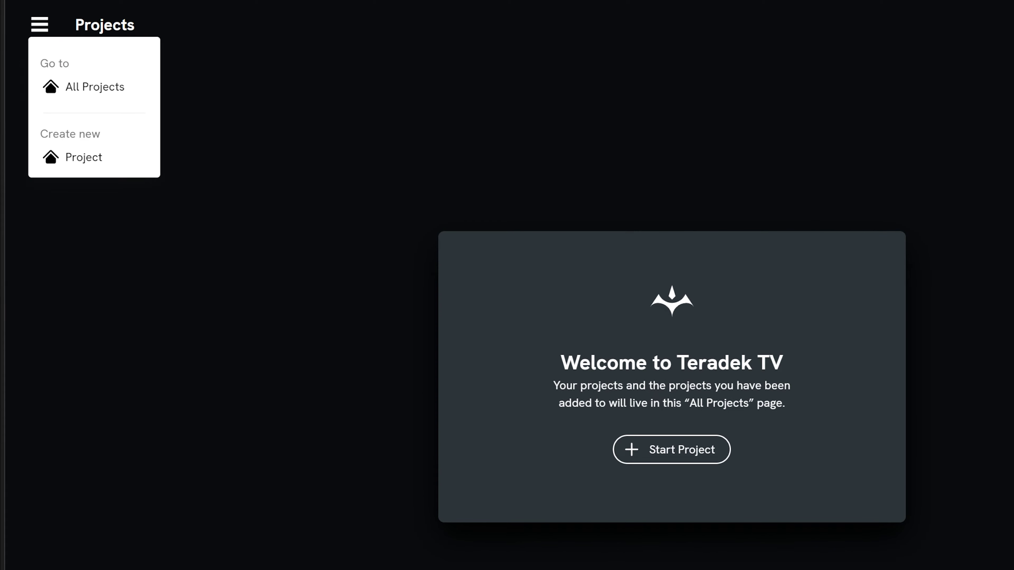
left_click(103, 159)
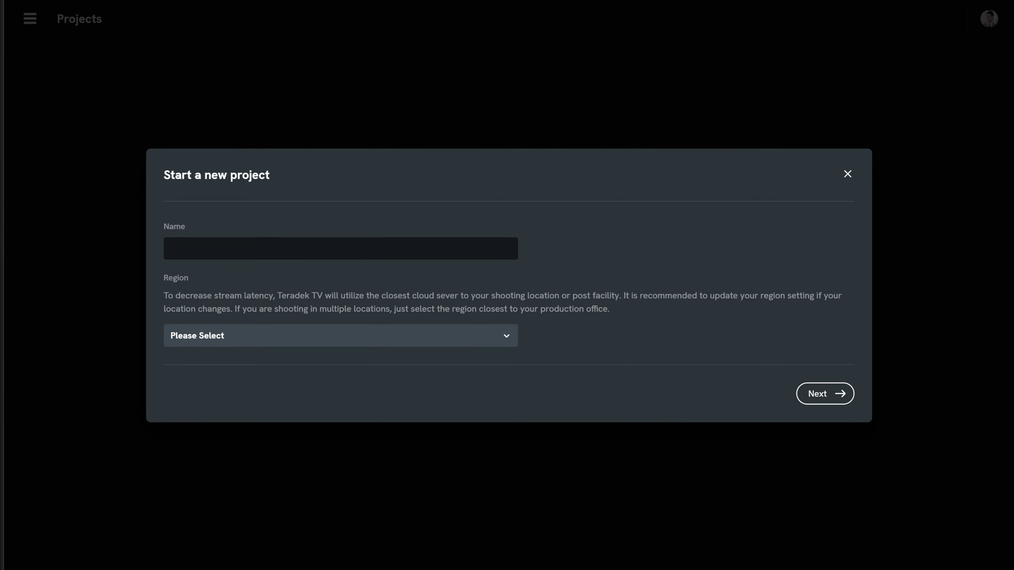
left_click(512, 344)
scroll(499, 359, "down", 3)
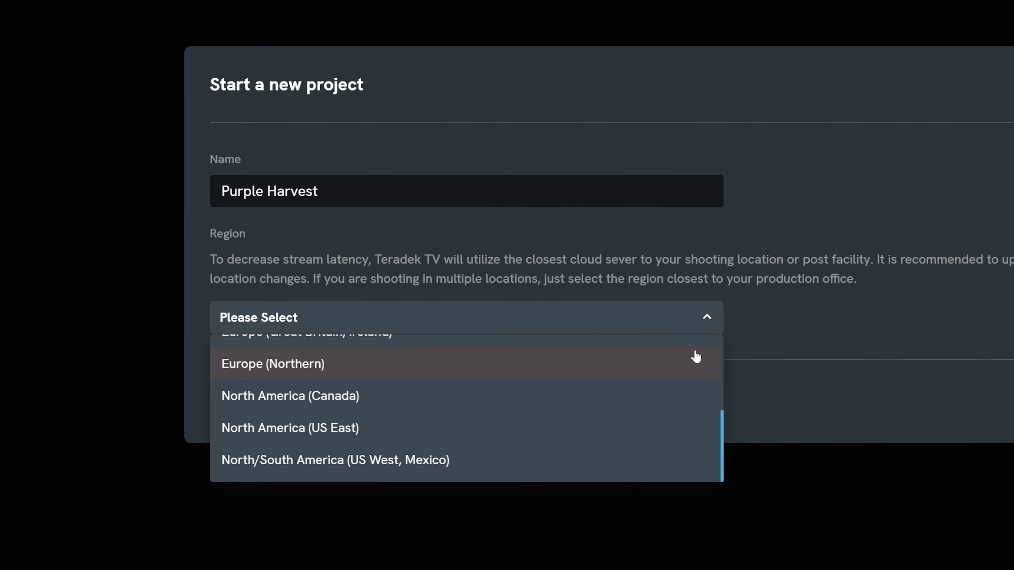
left_click(501, 457)
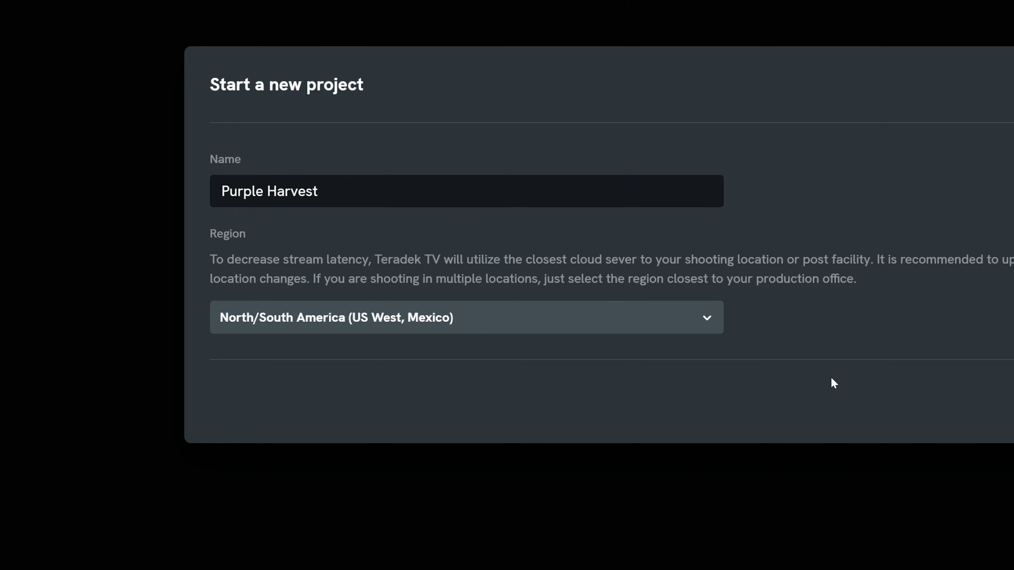
left_click(706, 319)
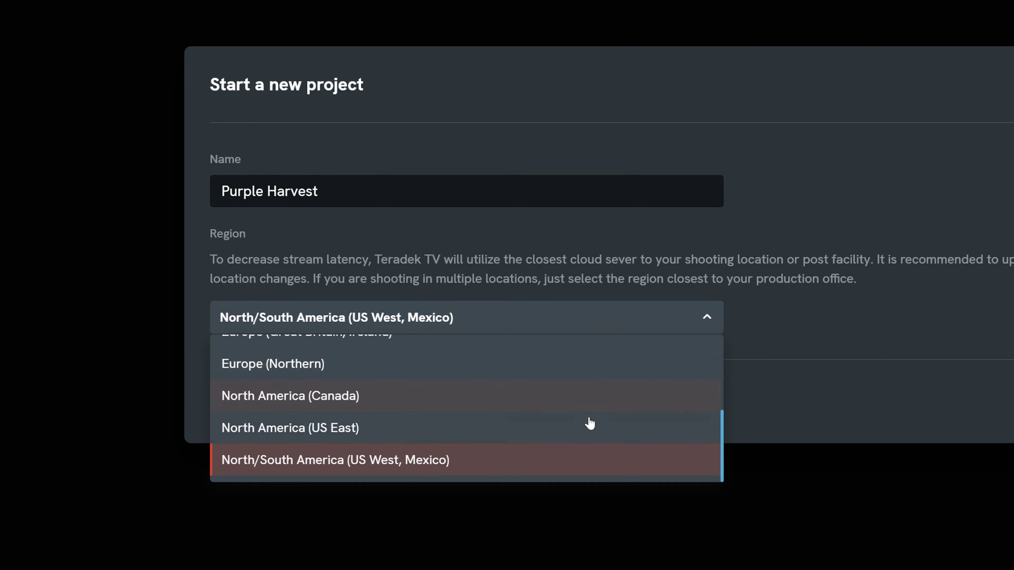
left_click(740, 415)
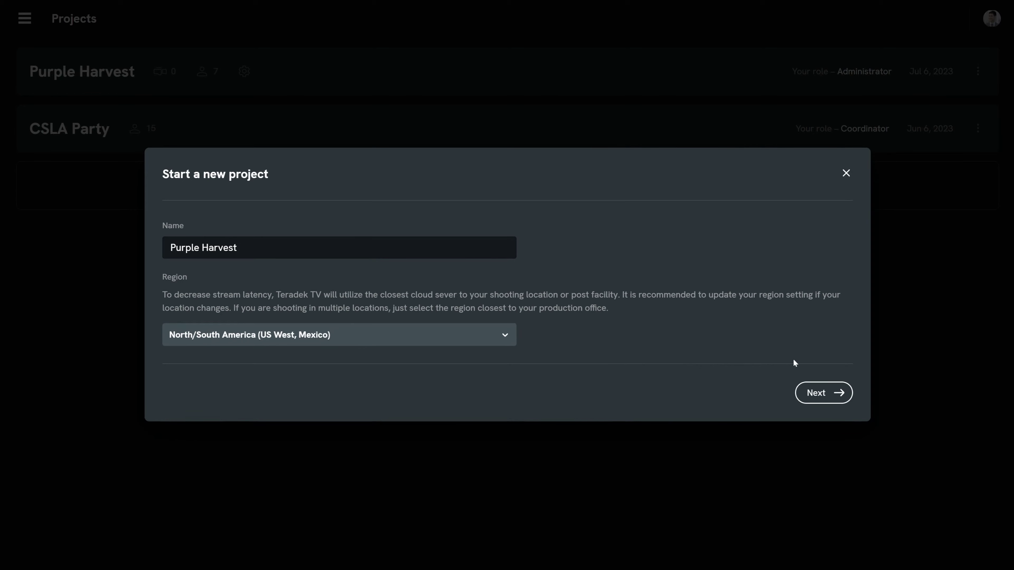
left_click(842, 397)
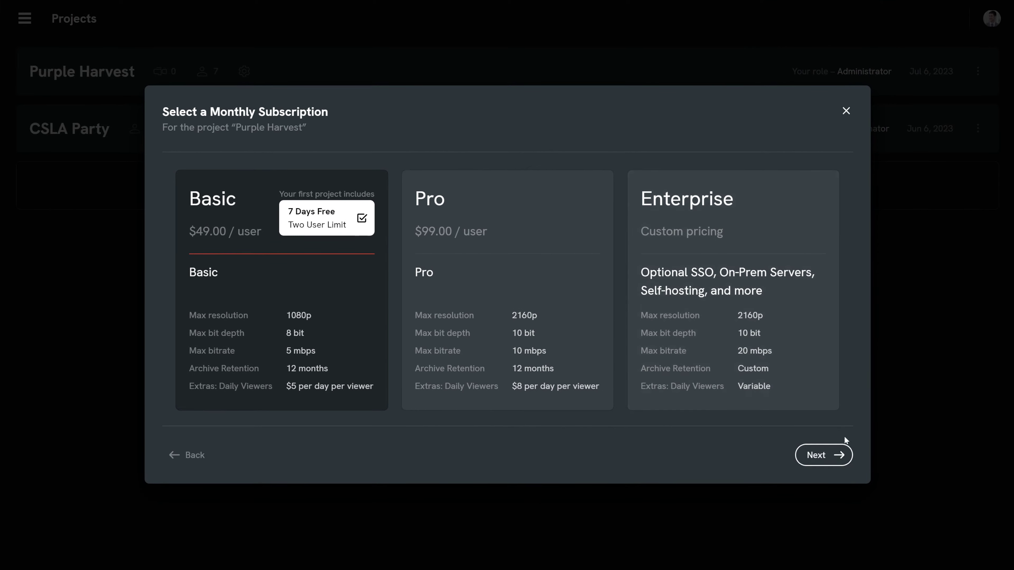
Step: Accept the monthly subscription and a starting count of 2 users, and create the Purple Harvest project
left_click(836, 456)
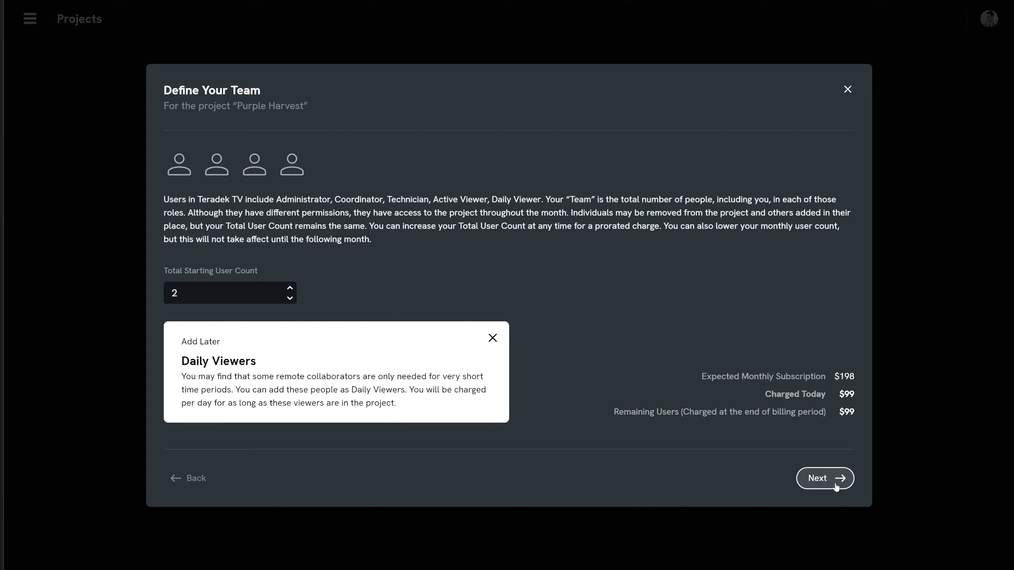
left_click(835, 485)
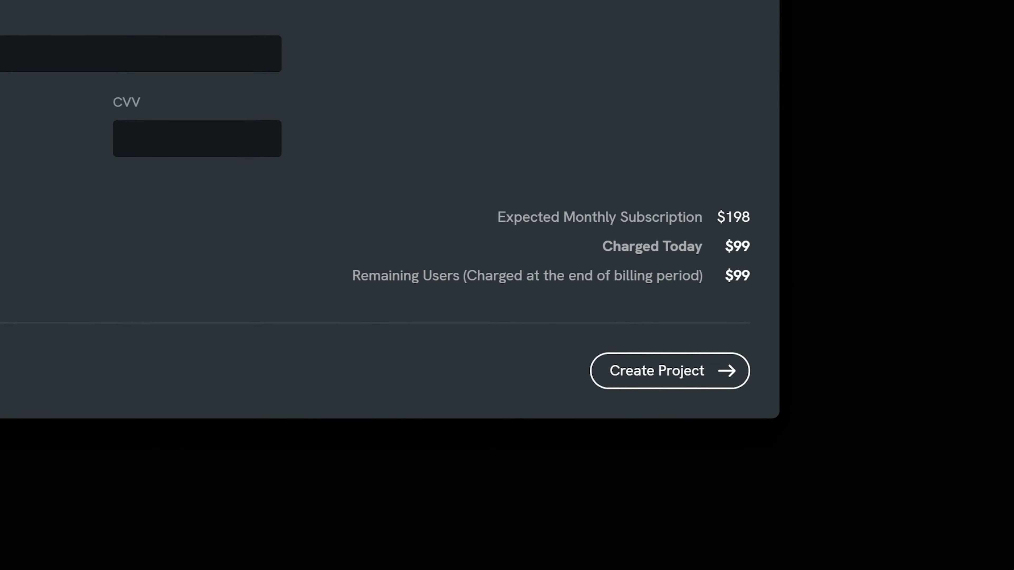
left_click(661, 361)
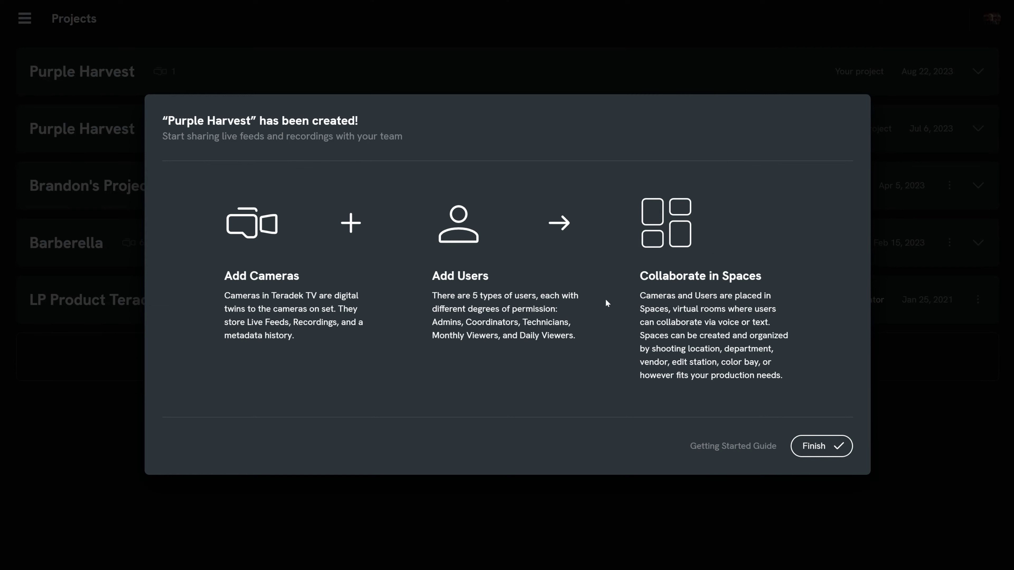
left_click(847, 452)
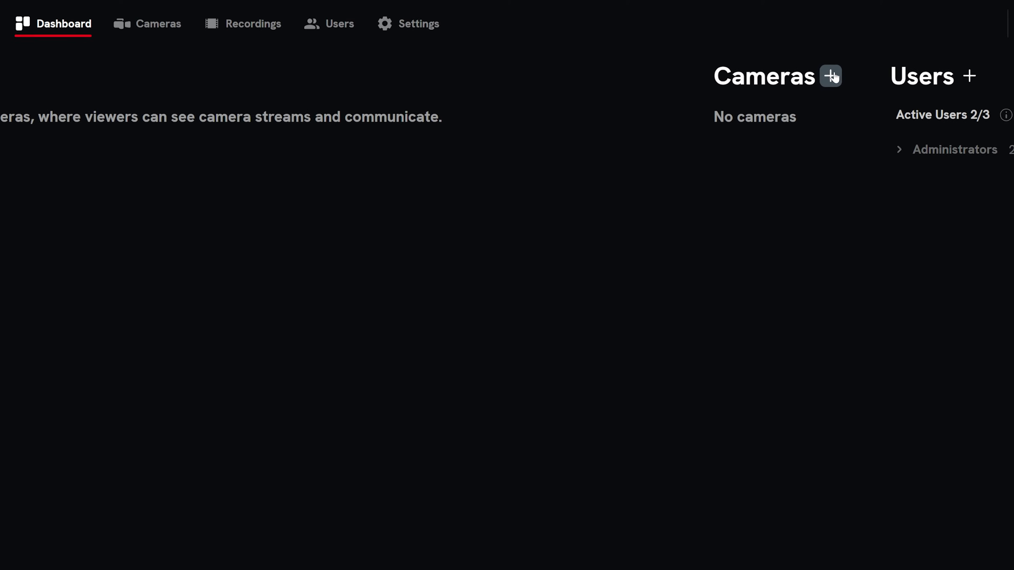
Step: Create a camera named A Cam in Unit 1 with the operator's name filled in
left_click(833, 76)
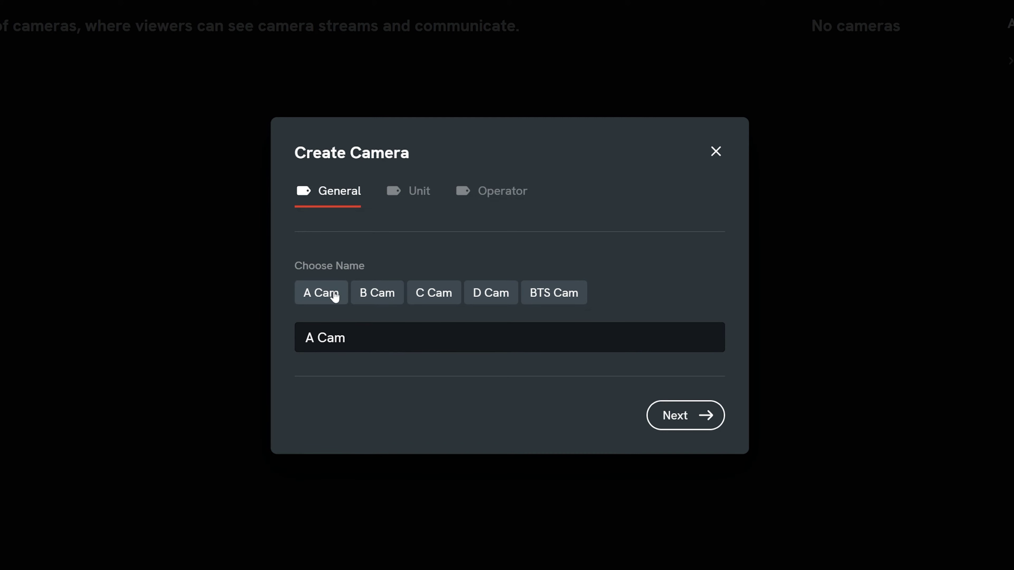
left_click(708, 427)
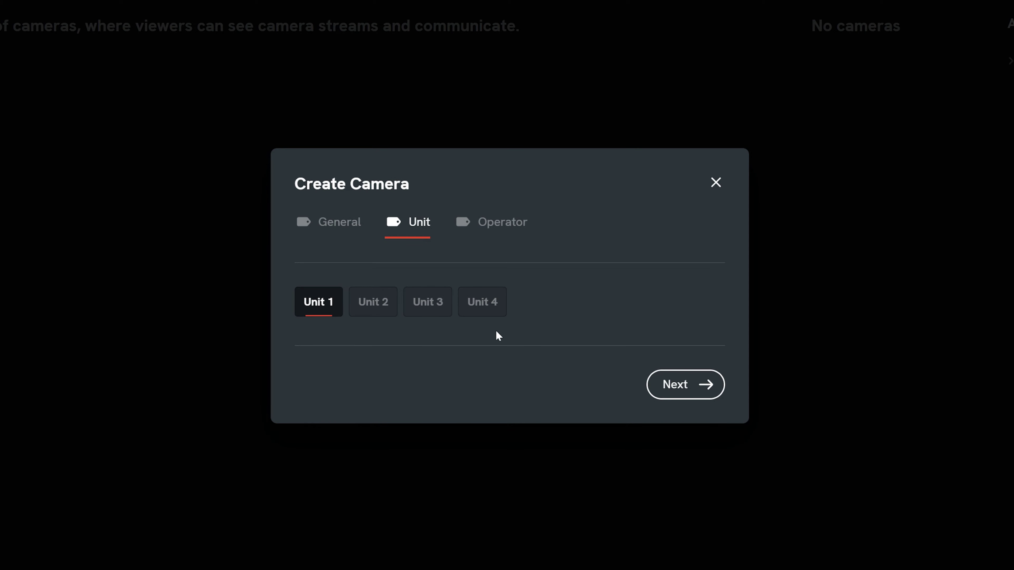
left_click(709, 391)
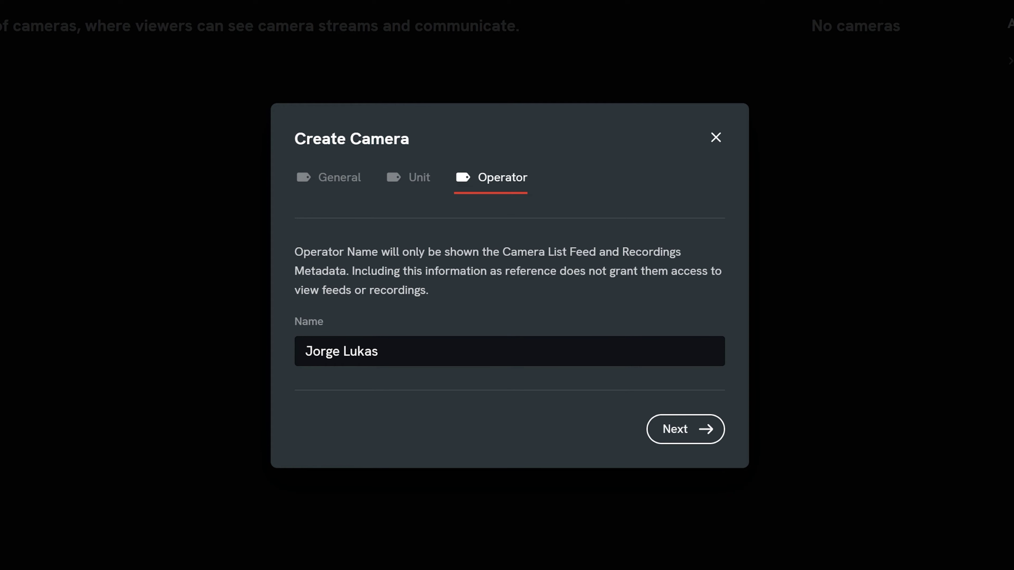
left_click(663, 430)
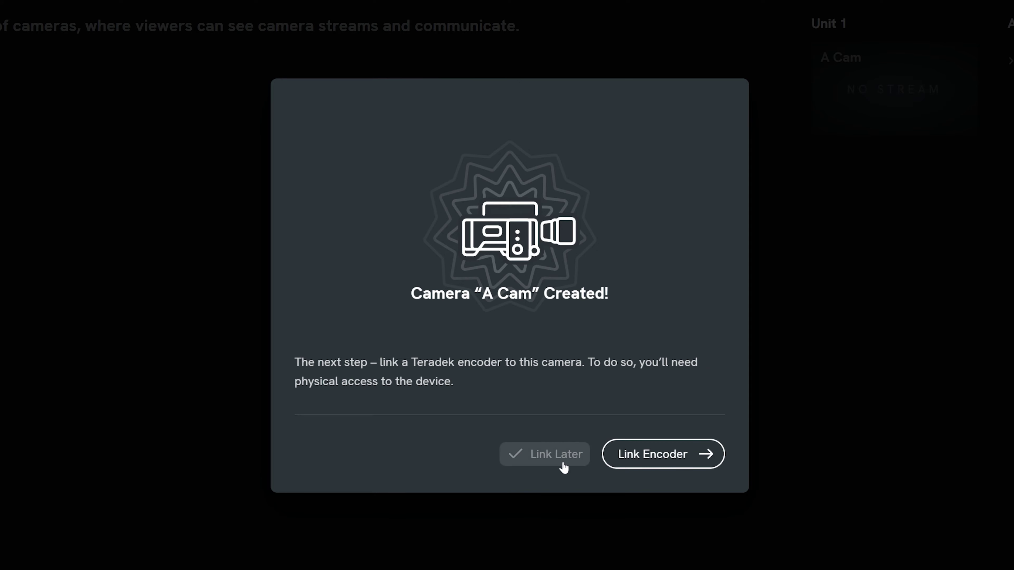
Step: Start linking an encoder to A Cam and request the Teradek TV link in the encoder's cloud services settings
left_click(701, 466)
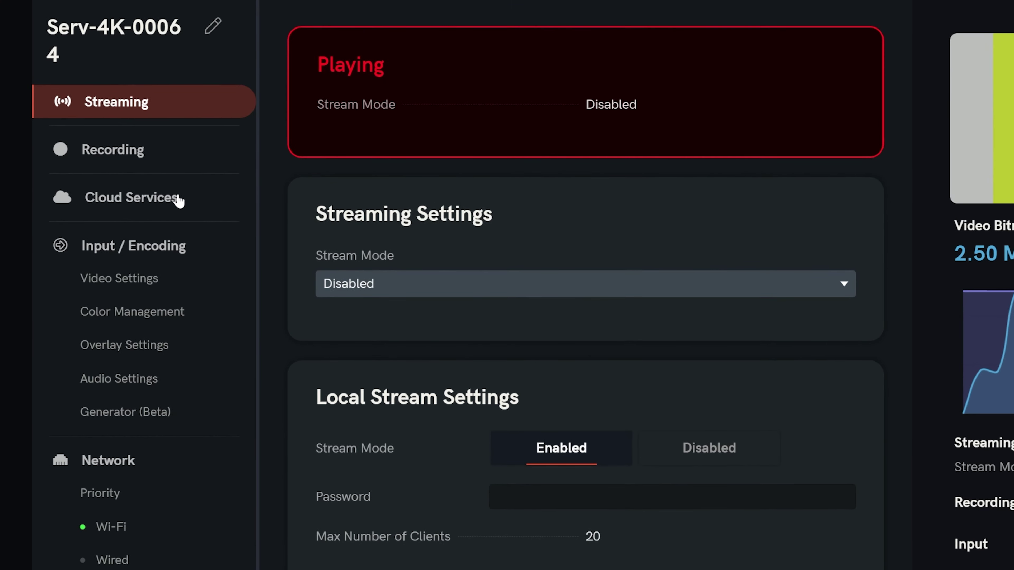
left_click(178, 201)
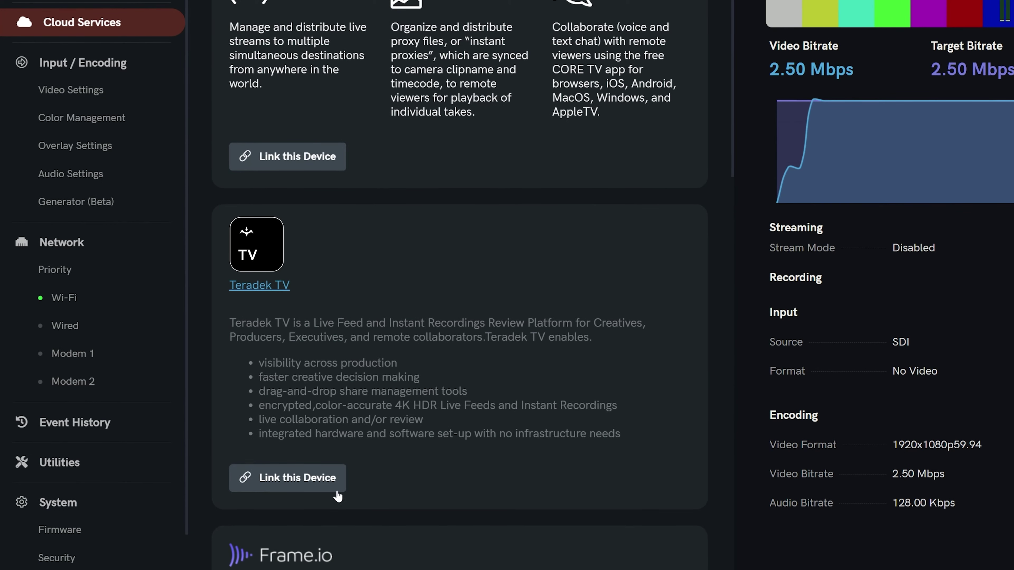
left_click(333, 494)
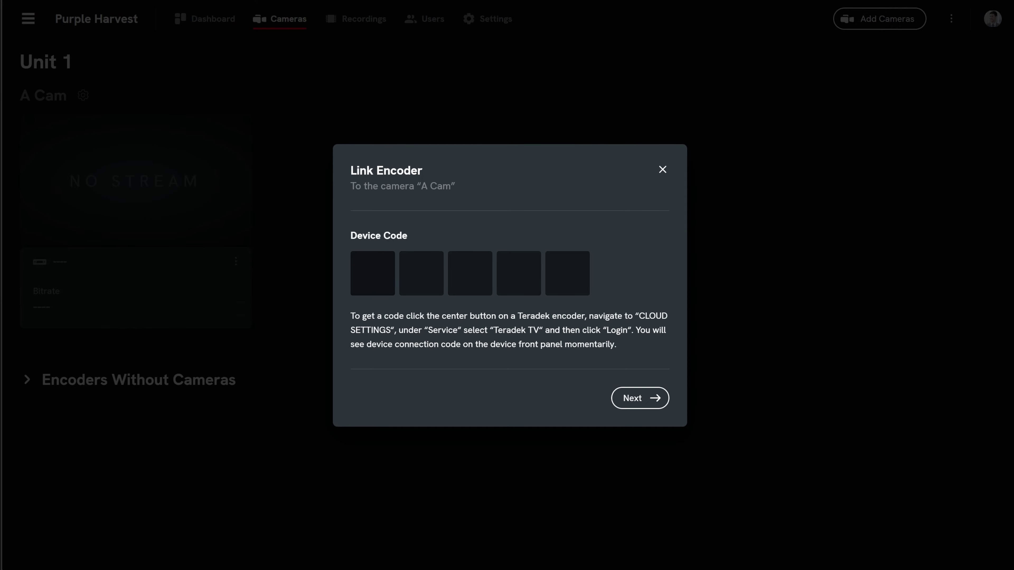
Step: Enter the encoder's device code to link it to A Cam and finish the linking
type("7A8M7")
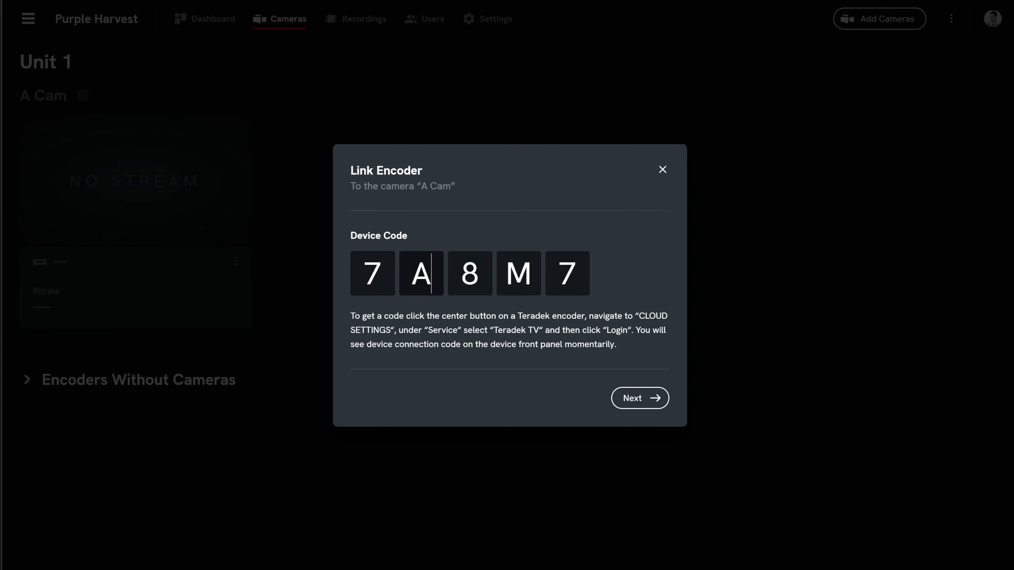
left_click(660, 408)
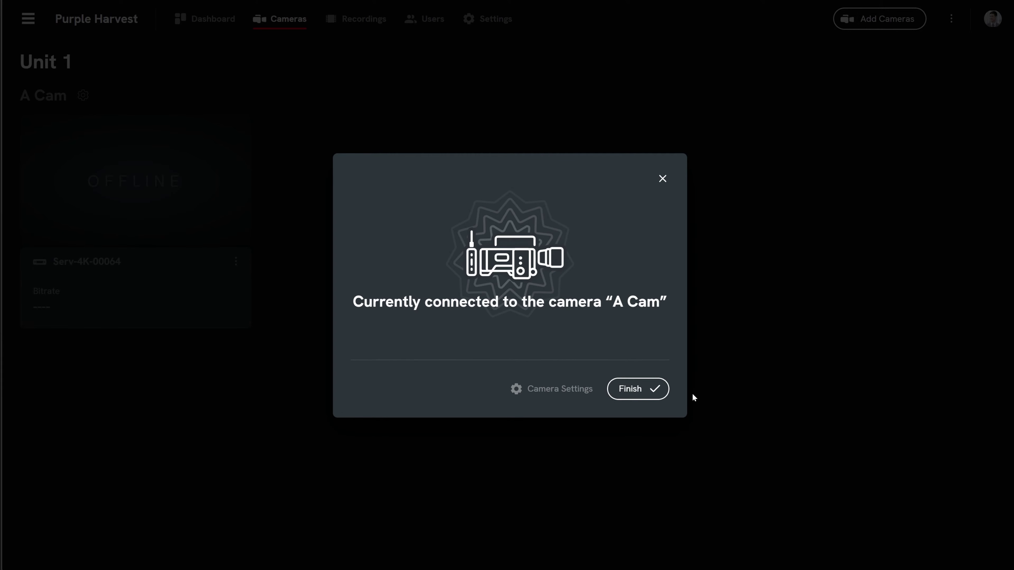
left_click(660, 397)
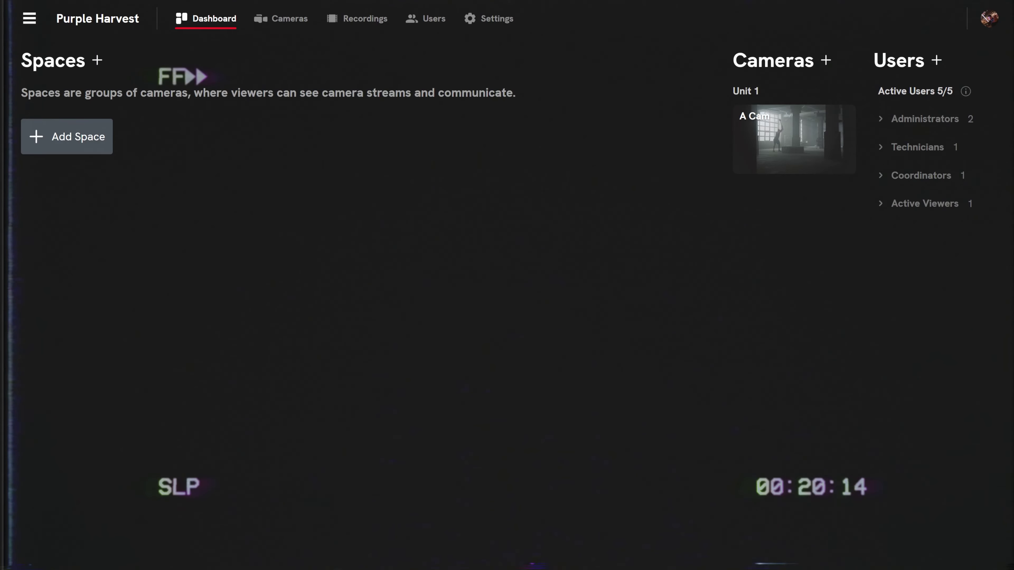
Step: Create a second camera named B Cam in Unit 1 and proceed to linking its encoder
left_click(825, 60)
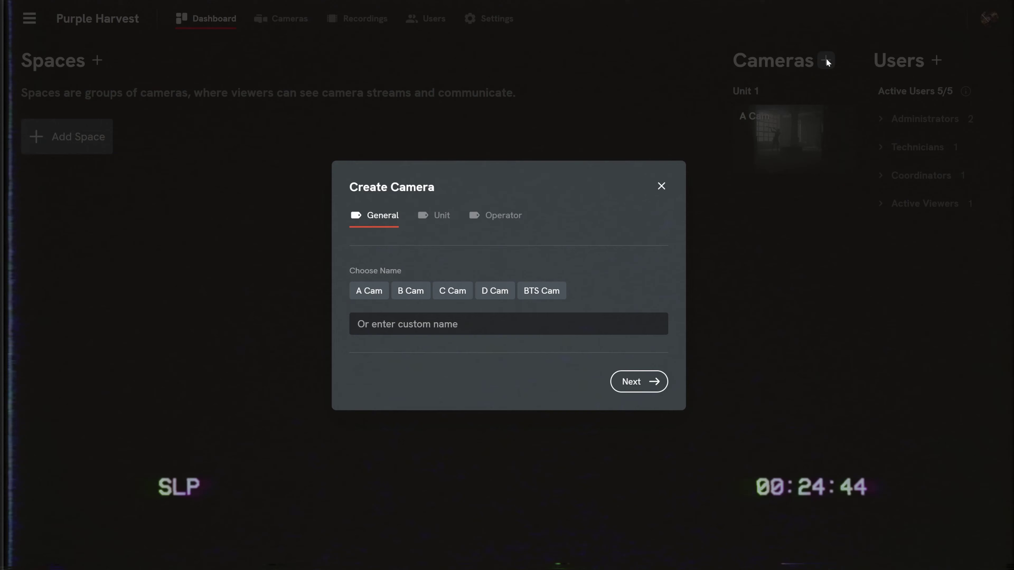
left_click(410, 291)
left_click(639, 381)
left_click(639, 357)
left_click(641, 391)
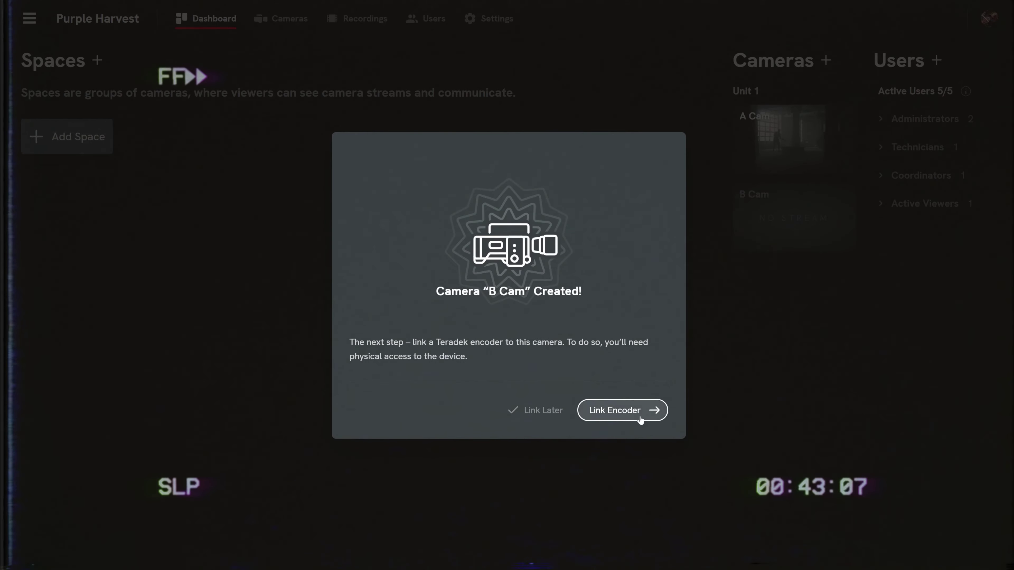
left_click(638, 410)
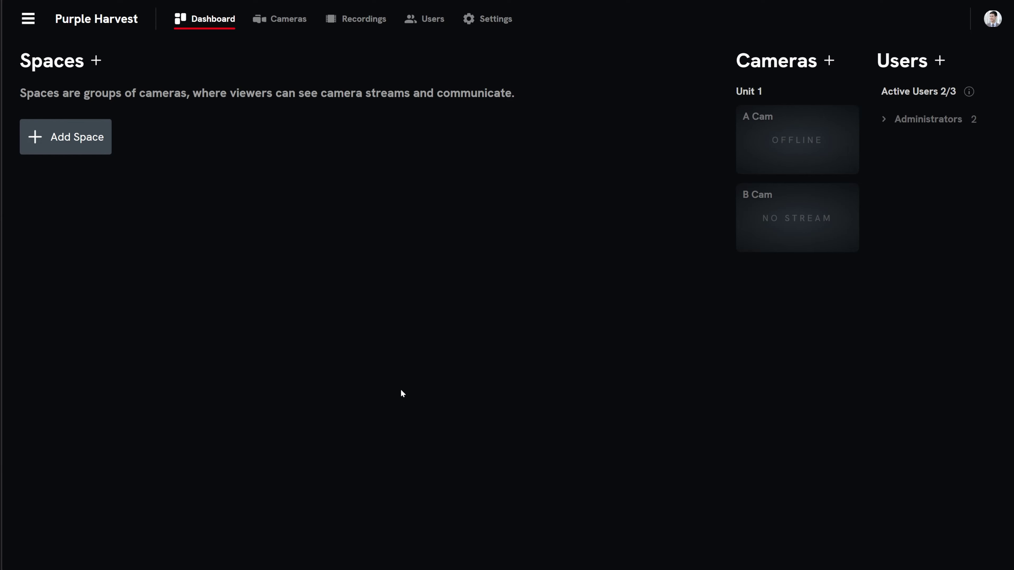
Step: Add two users to the project by e-mail, one as Coordinator and the other as Technician
left_click(942, 61)
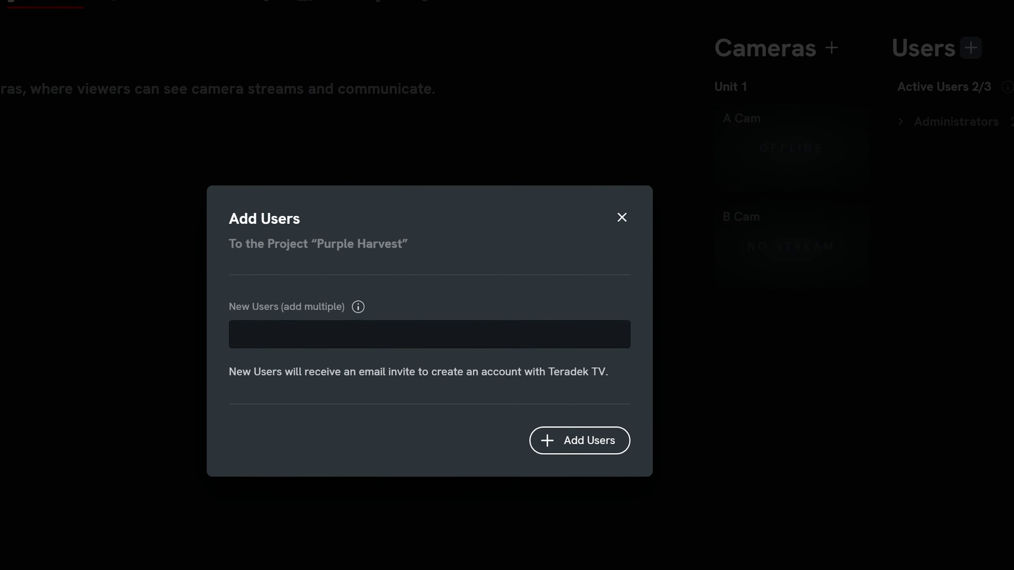
key("ctrl+v")
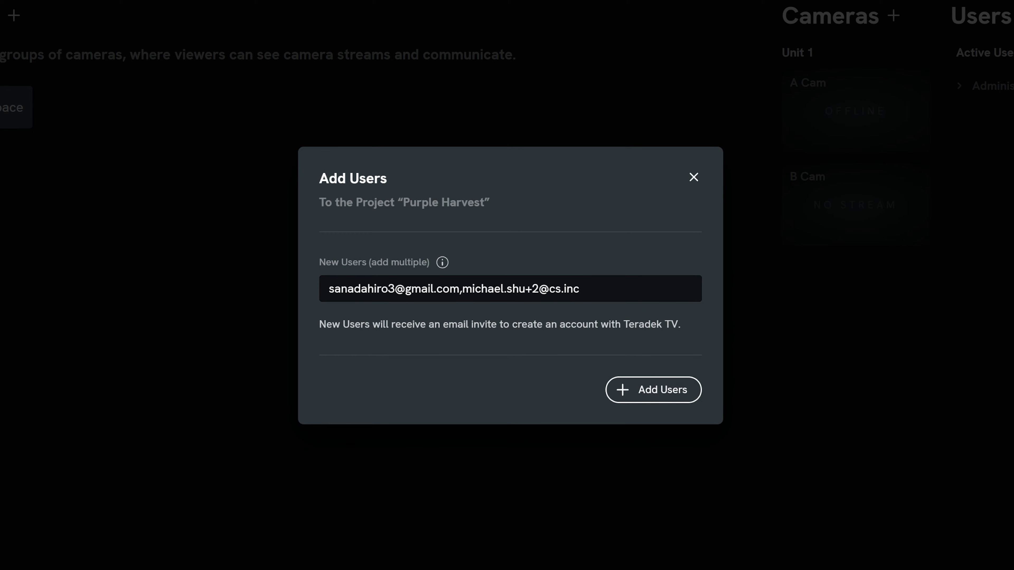
left_click(668, 396)
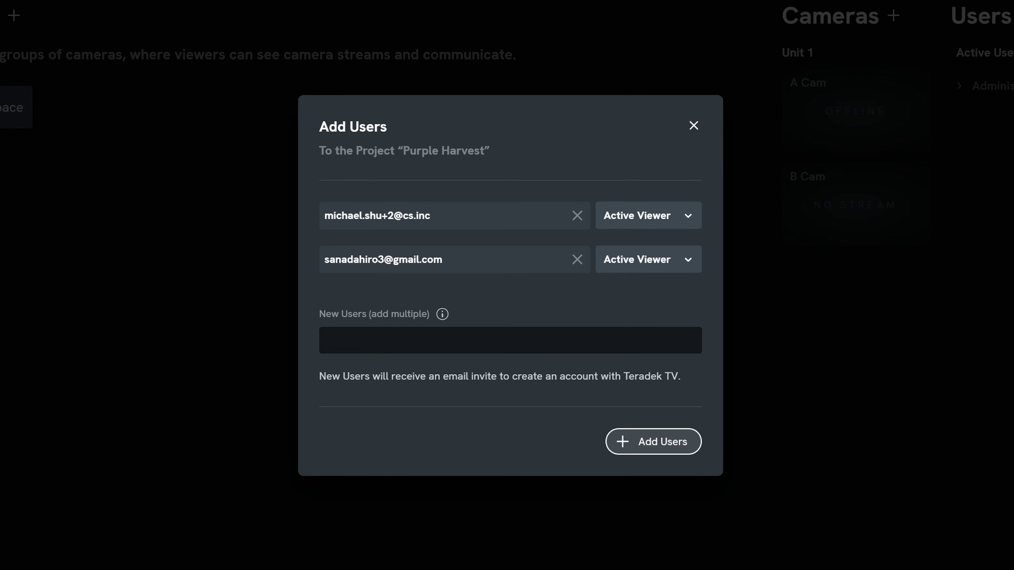
left_click(689, 215)
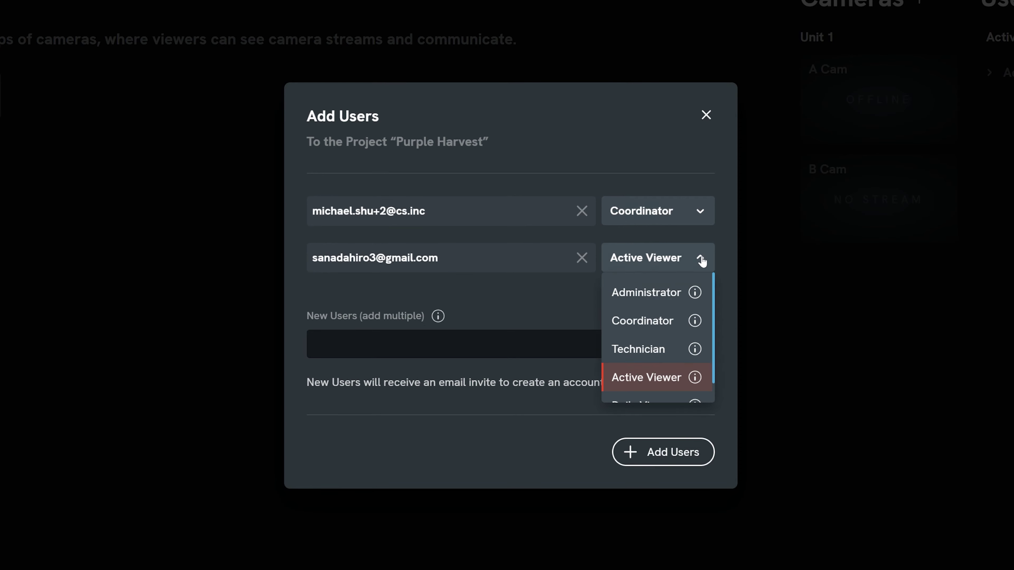
left_click(652, 352)
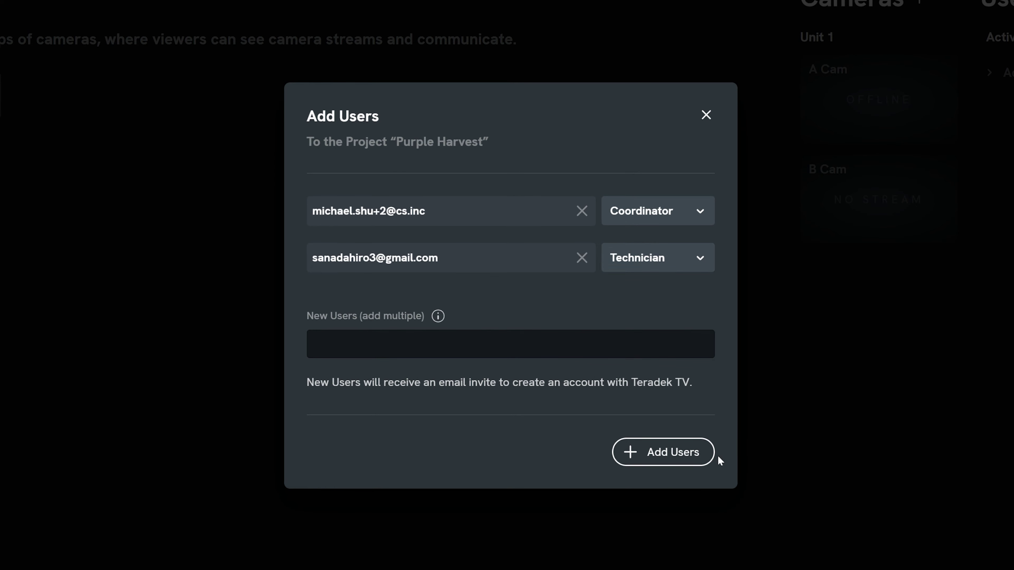
left_click(702, 457)
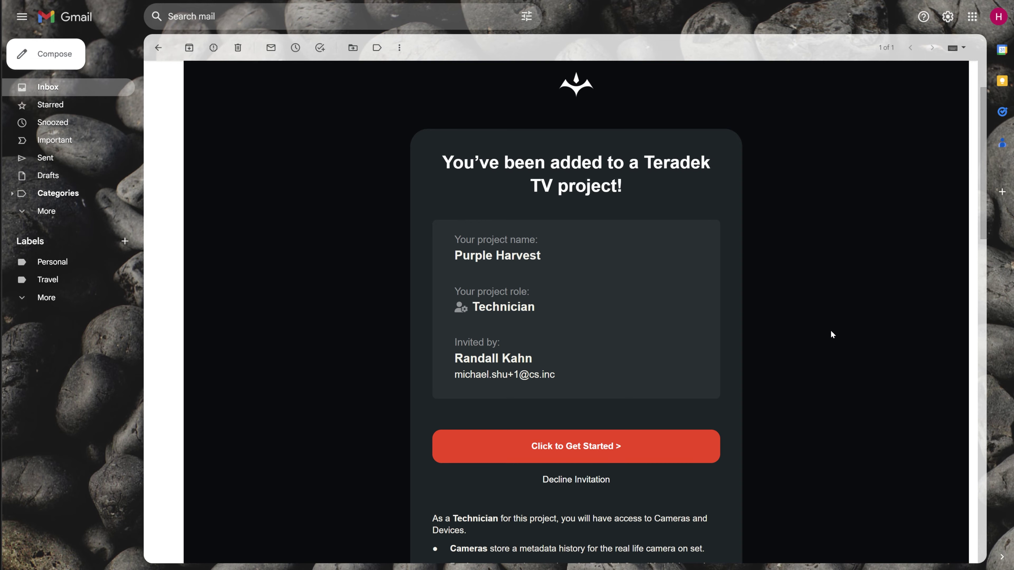
Step: Accept the Purple Harvest invitation from the e-mail and log in to the Teradek TV app on the iPad
left_click(668, 449)
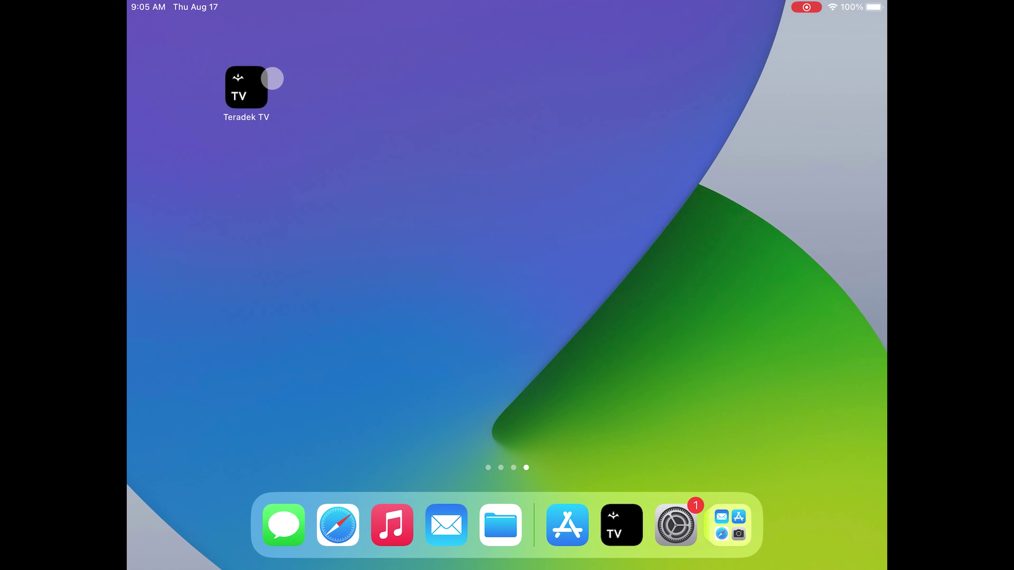
left_click(246, 87)
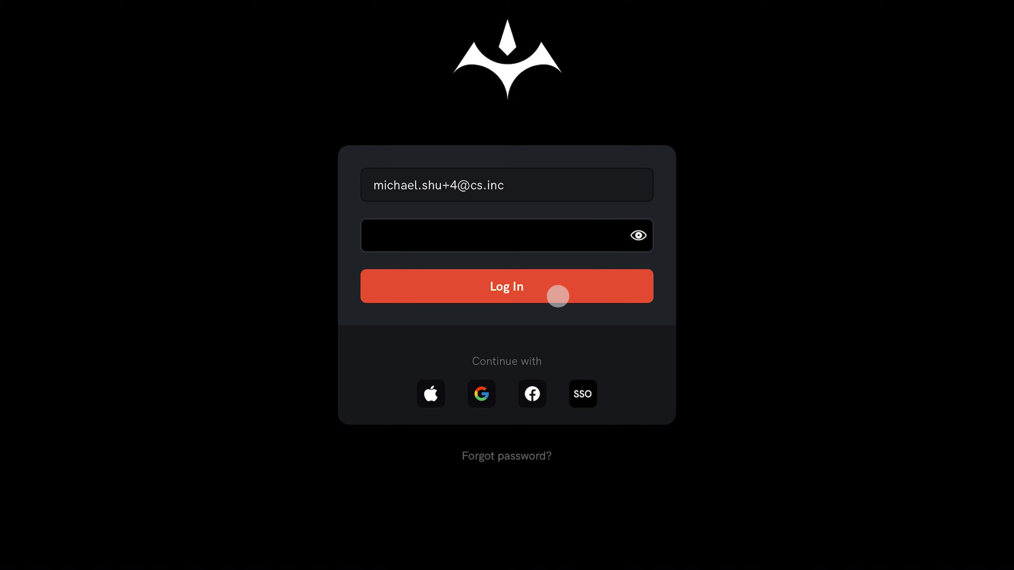
left_click(558, 296)
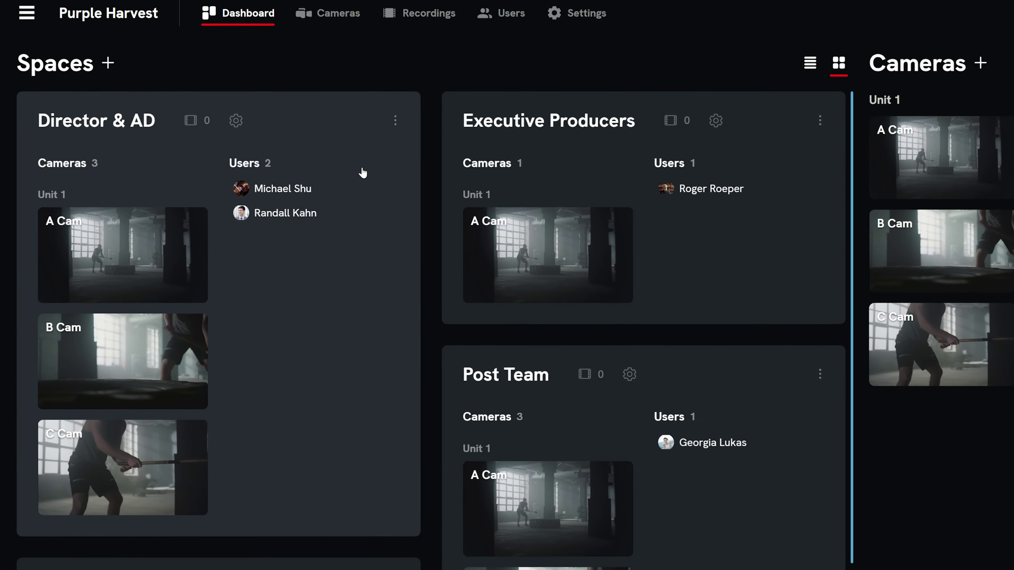
mouse_move(308, 175)
scroll(371, 206, "down", 3)
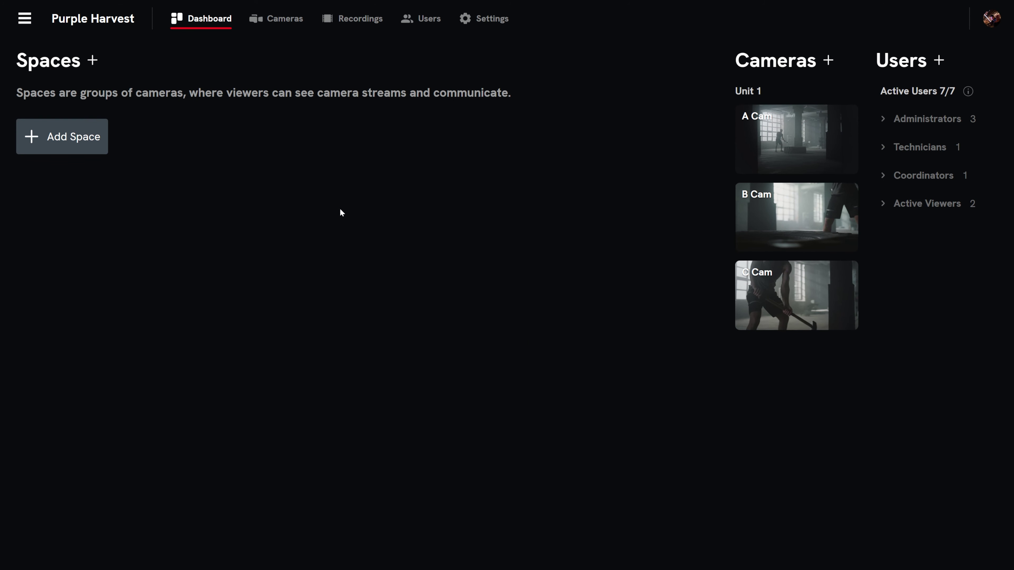
Step: Create a space named Producers with collaboration enabled for both text chat and voice chat
left_click(91, 60)
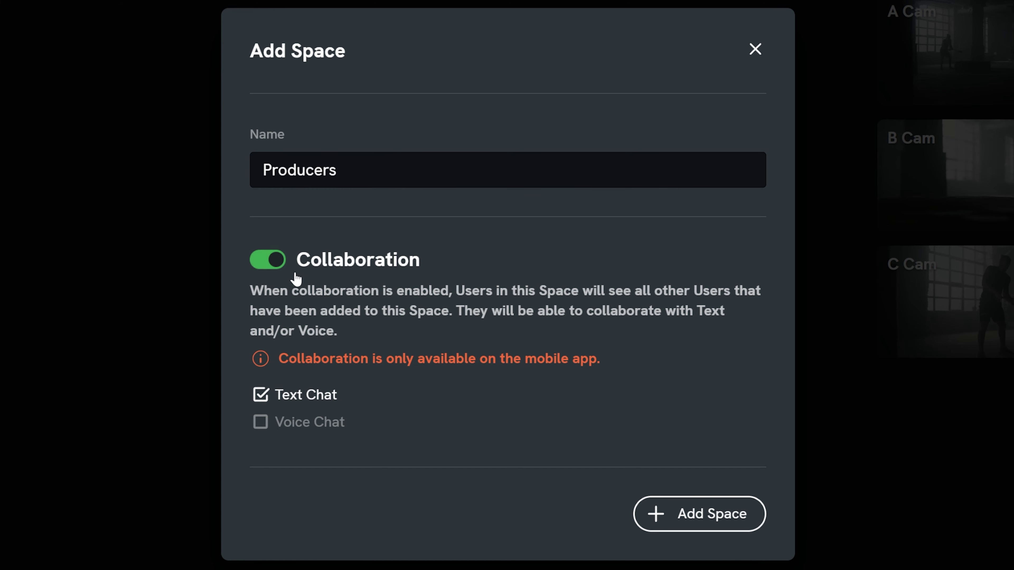
left_click(258, 262)
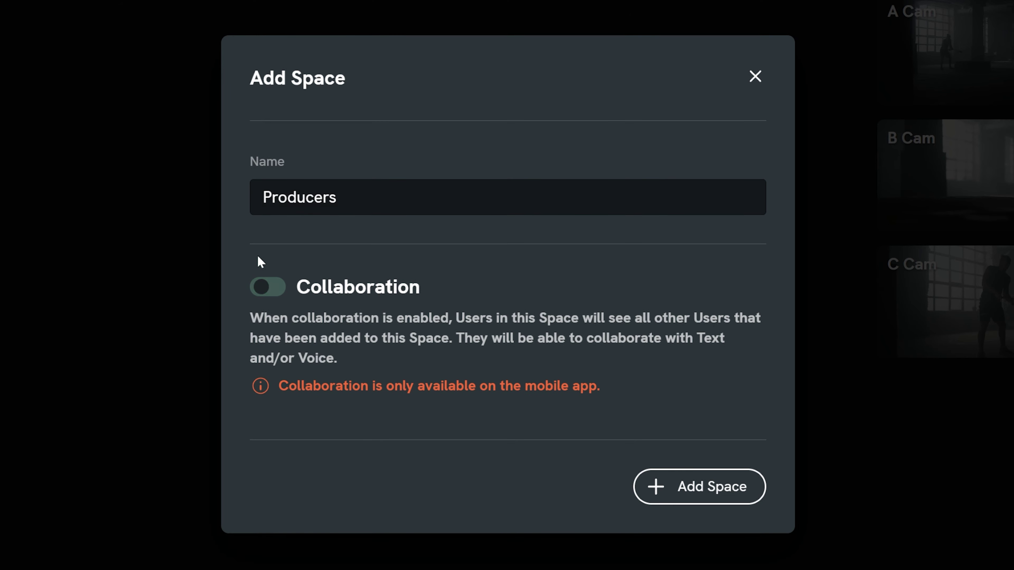
left_click(263, 292)
left_click(258, 426)
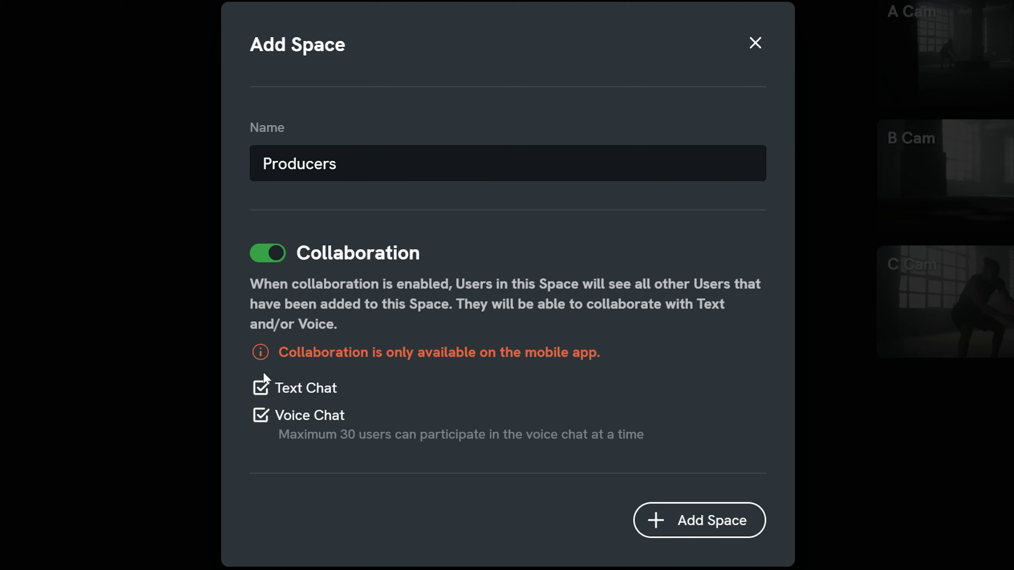
left_click(261, 389)
left_click(262, 389)
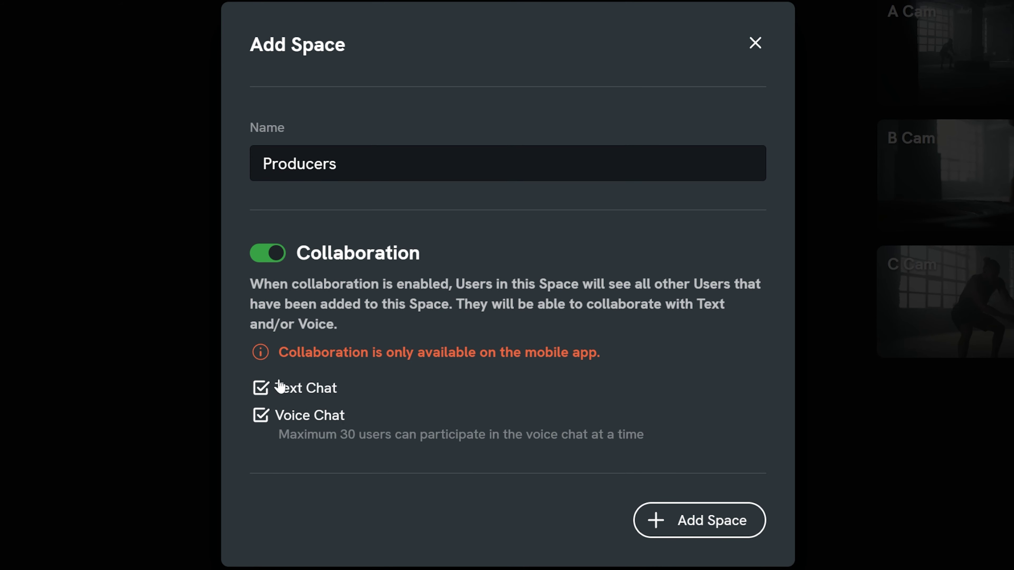
left_click(722, 519)
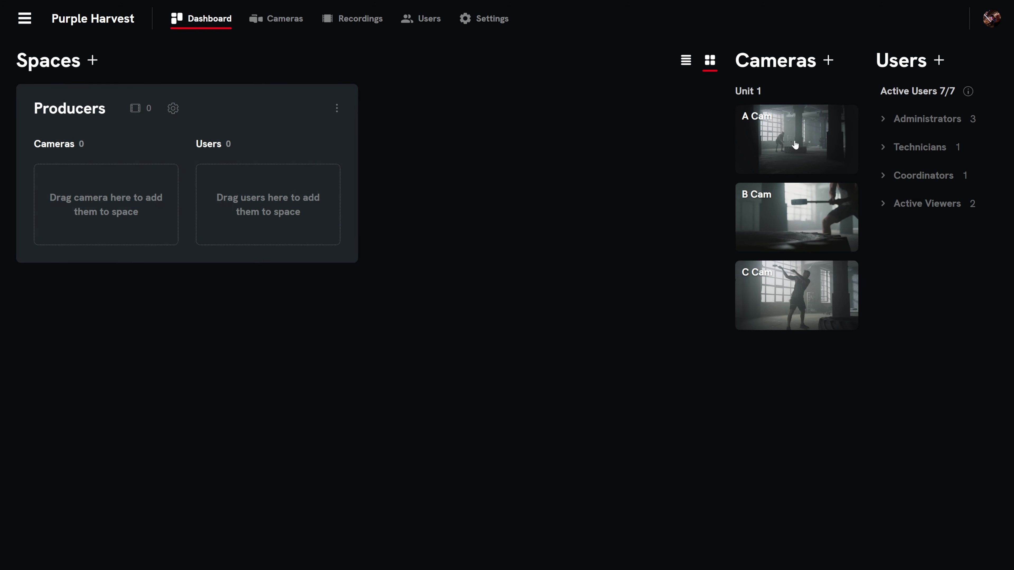
Step: Add A Cam, B Cam and C Cam from Unit 1 to the Producers space
left_click_drag(795, 145, 117, 213)
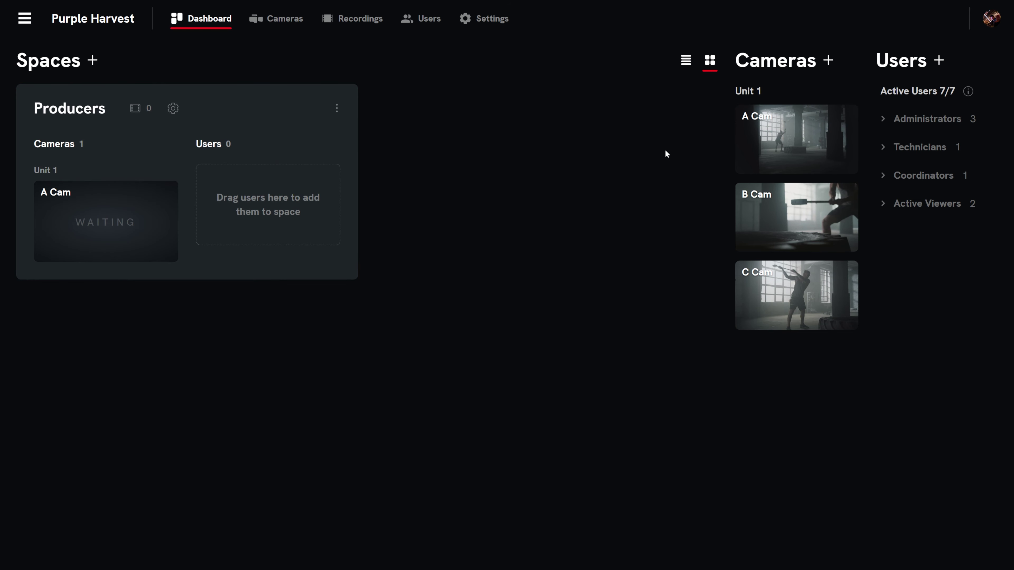
left_click_drag(813, 204, 59, 225)
left_click_drag(795, 295, 101, 355)
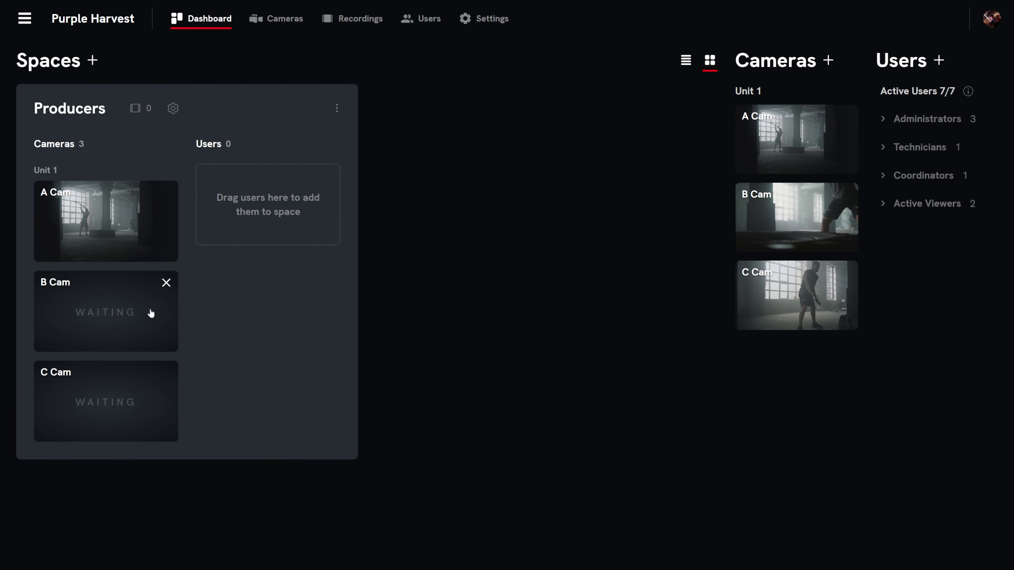
Step: Add both Active Viewers to the users of the Producers space
left_click(883, 205)
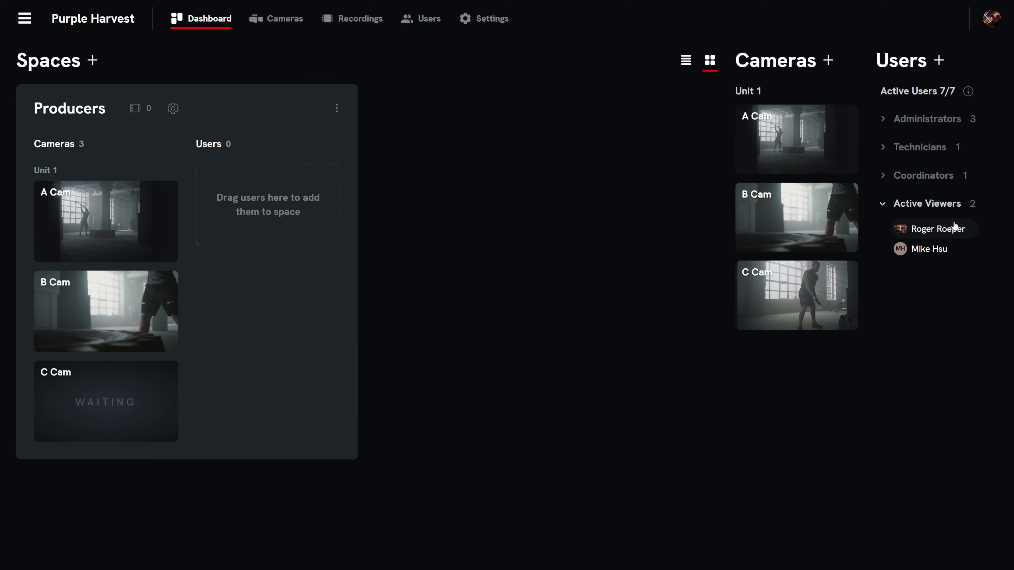
left_click_drag(954, 228, 273, 229)
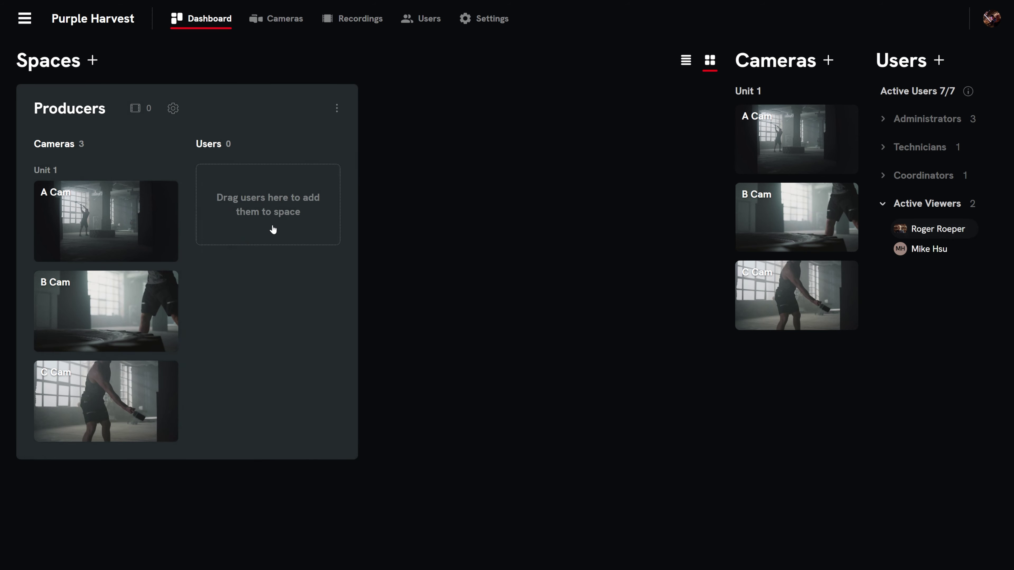
left_click_drag(941, 249, 265, 218)
left_click(264, 217)
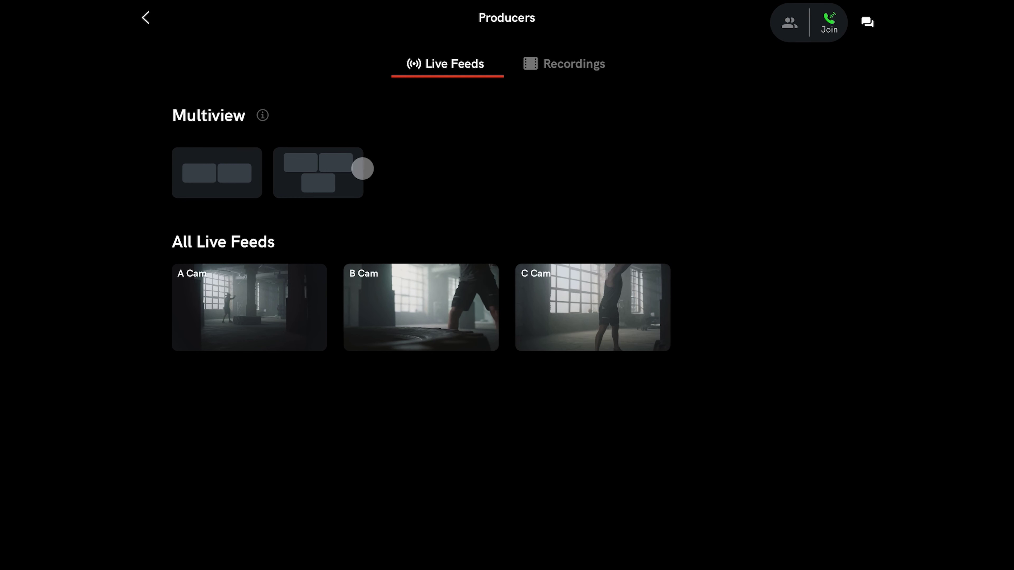
Step: Open a multiview of the Producers live feeds in the mobile app and send the chat message "Camera A should dolly faster"
left_click(331, 172)
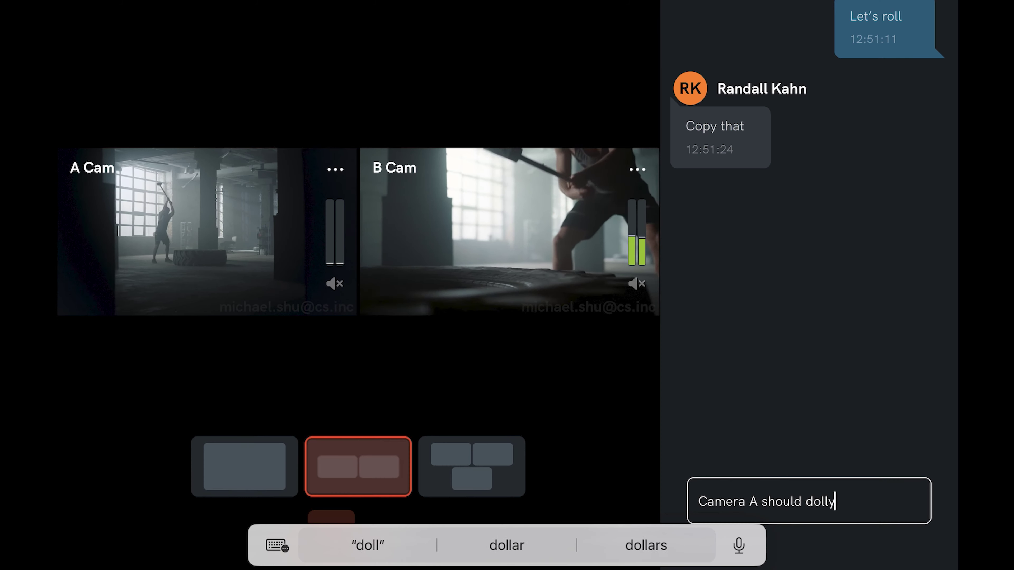
type("faster")
key("Return")
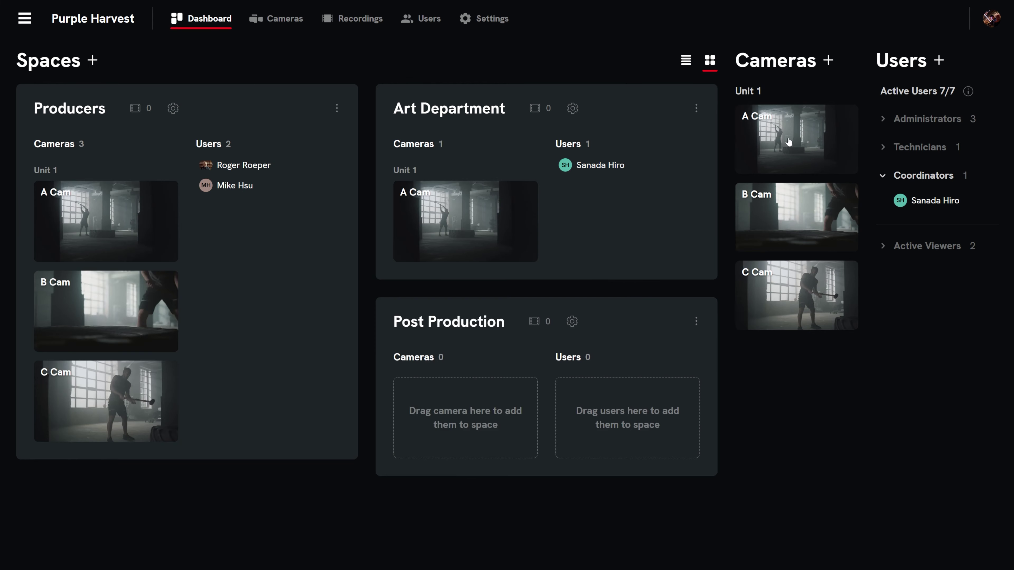
Step: Add A Cam, B Cam and the Technician user to the Post Production space
left_click_drag(789, 142, 460, 426)
left_click_drag(783, 216, 626, 423)
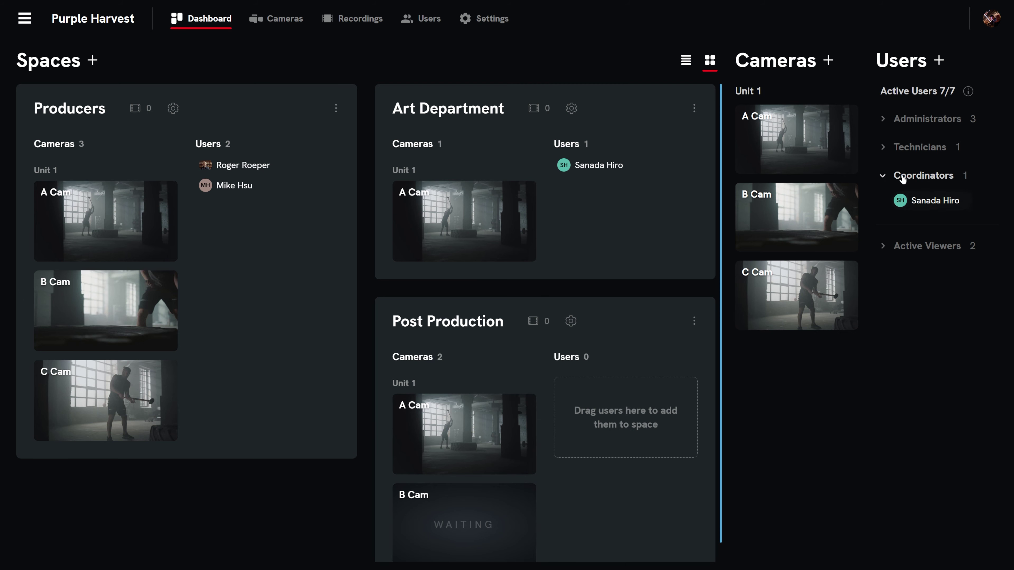
left_click(882, 149)
left_click_drag(900, 172, 639, 304)
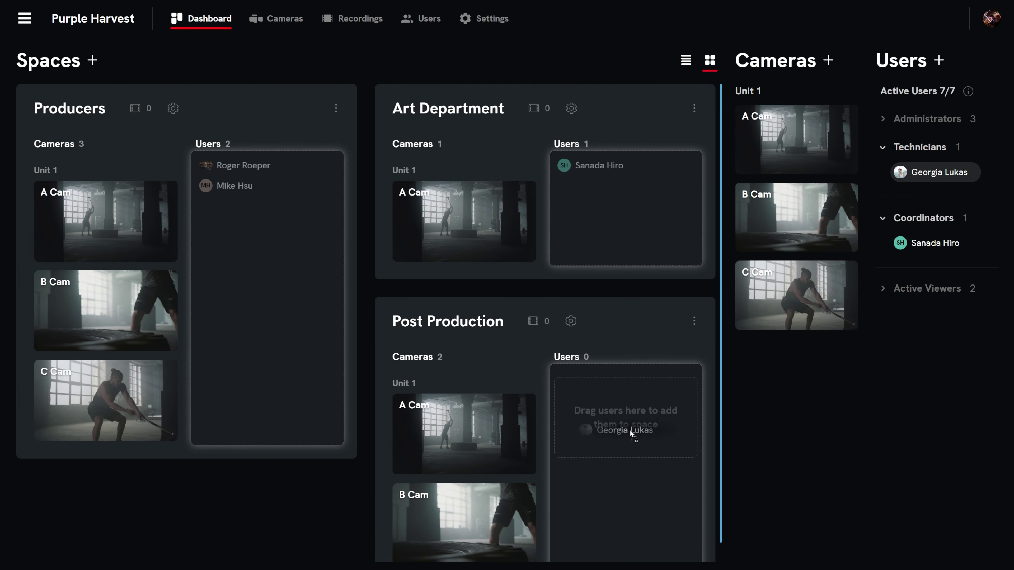
left_click_drag(629, 430, 635, 433)
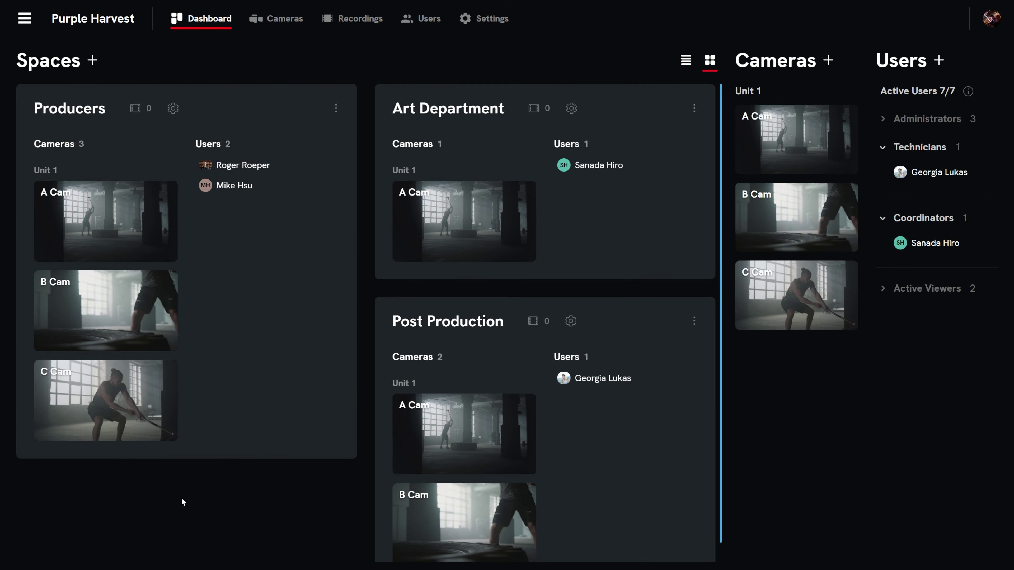